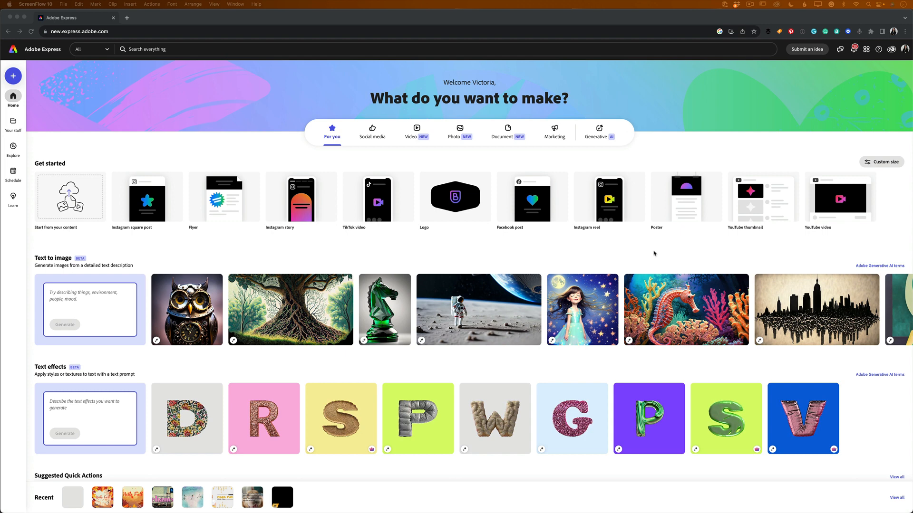
Create a blank Facebook post from scratch at 1,080 x 1,080 px.
{"action": "left_click", "coordinate": [654, 254]}
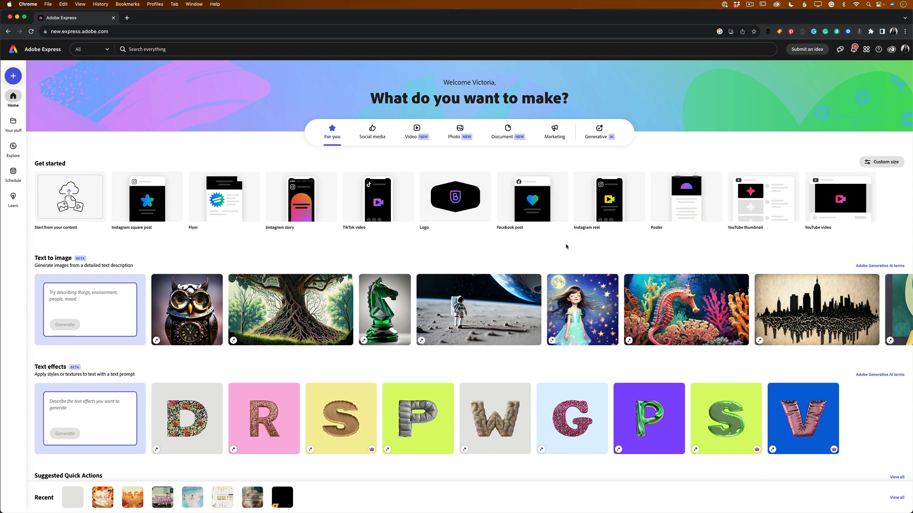
{"action": "mouse_move", "coordinate": [554, 207]}
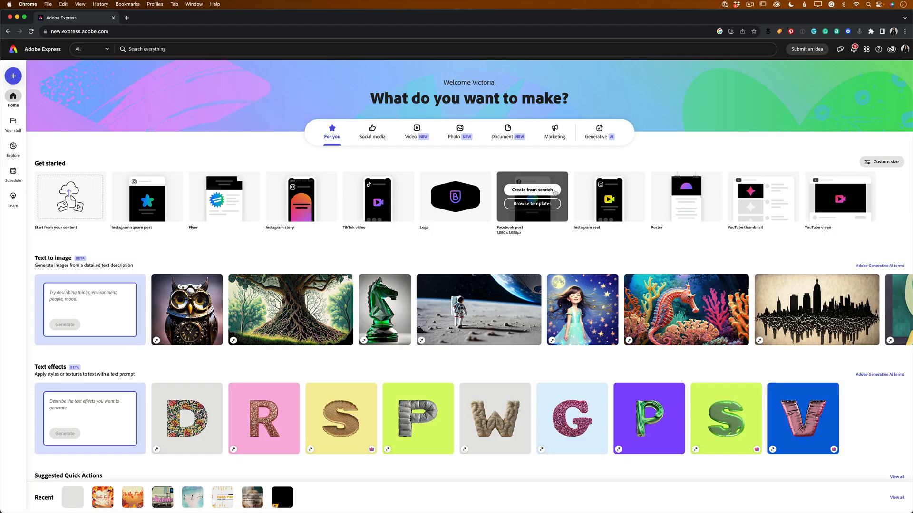
{"action": "left_click", "coordinate": [554, 191]}
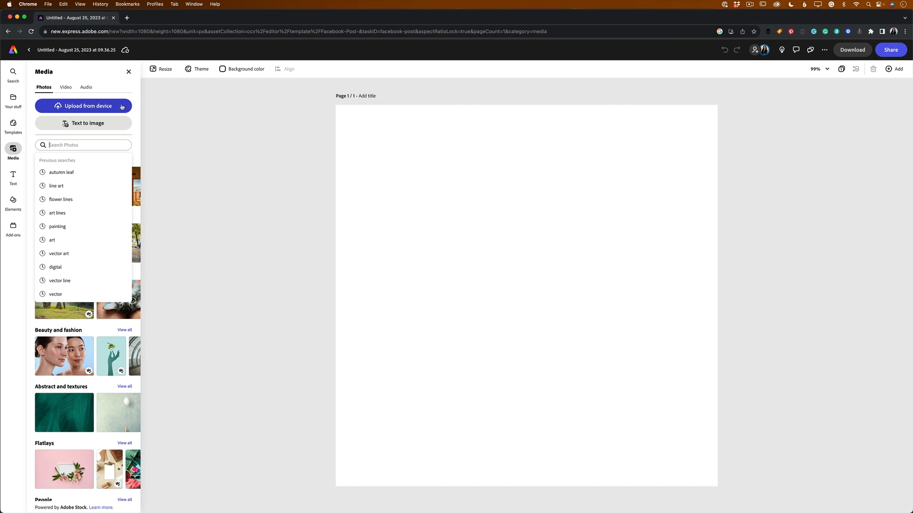
Start a text-to-image generation with the Square (1:1) image size on the blank page.
{"action": "left_click", "coordinate": [157, 138]}
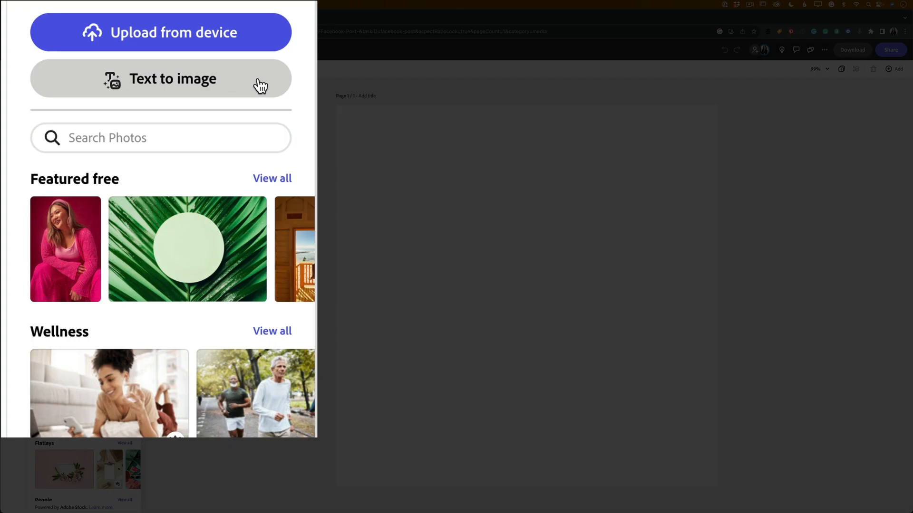
{"action": "left_click", "coordinate": [117, 125]}
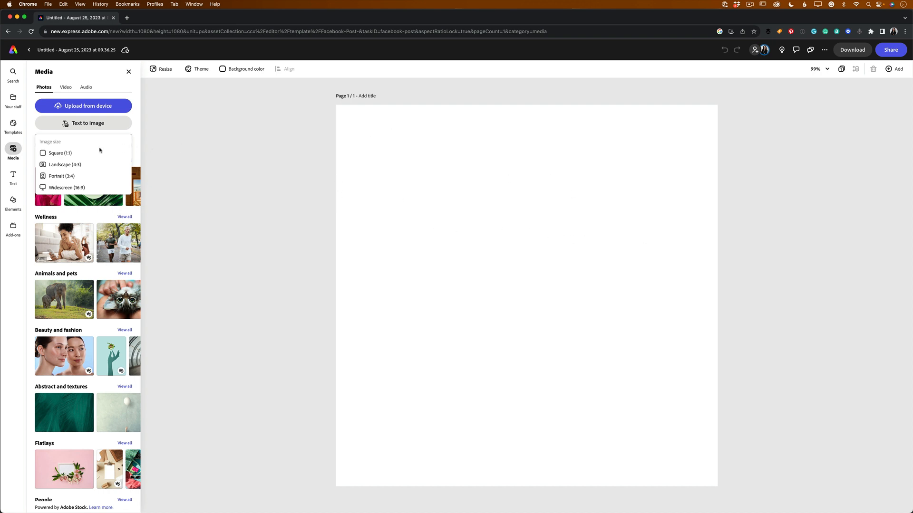
{"action": "left_click", "coordinate": [70, 153]}
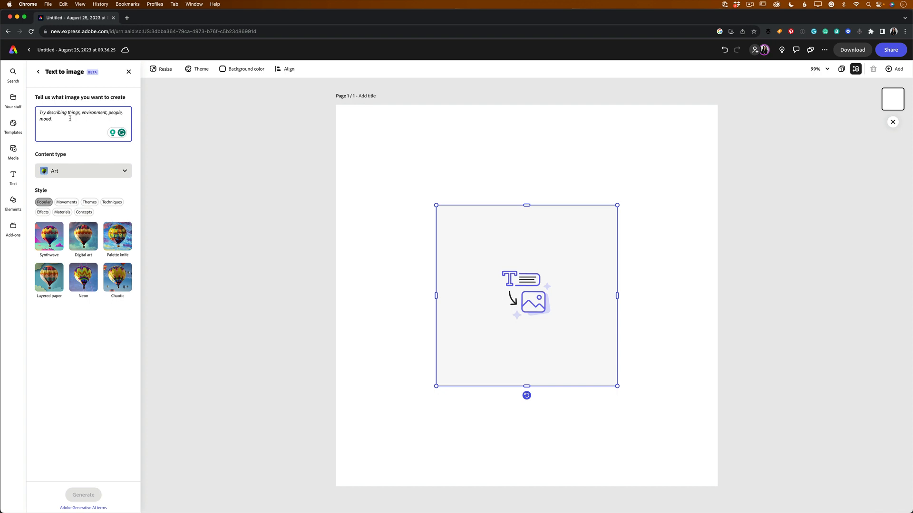
Generate images from the prompt "beautiful autumn background" with Art as the content type.
{"action": "type", "text": "be"}
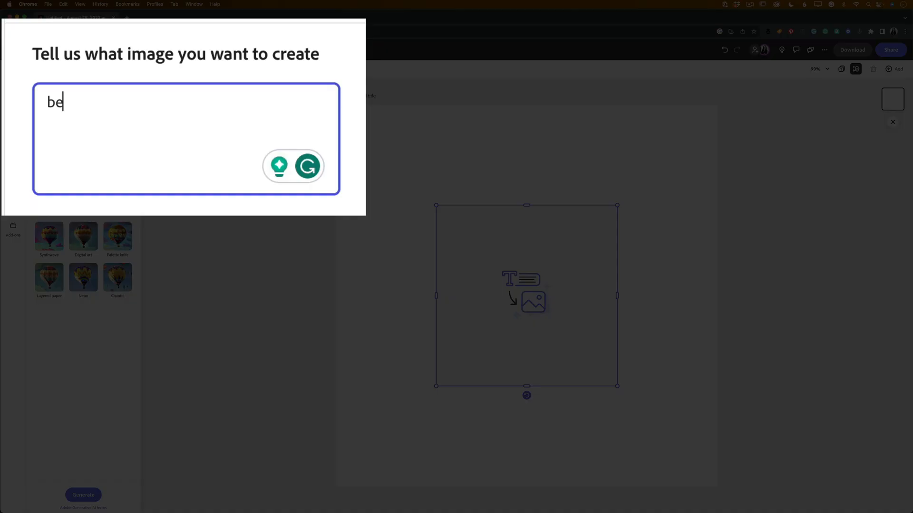
{"action": "type", "text": "autiful a"}
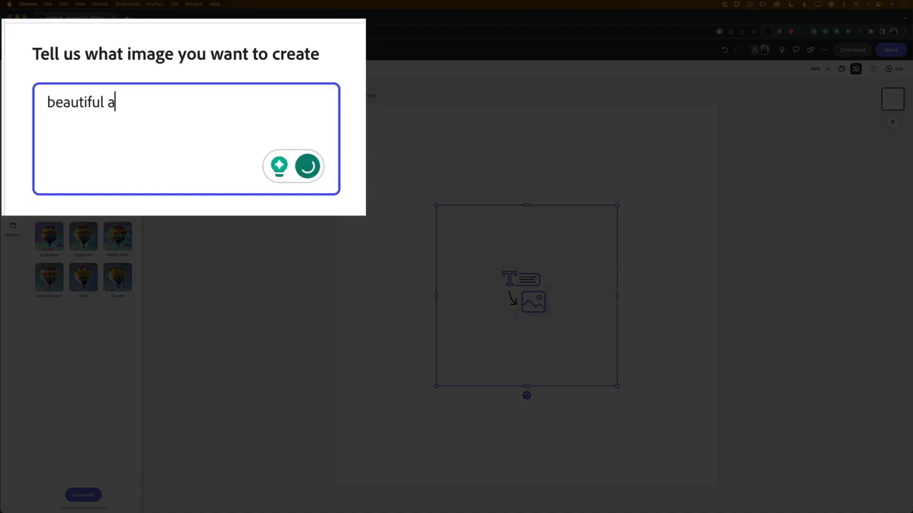
{"action": "type", "text": "utumn back"}
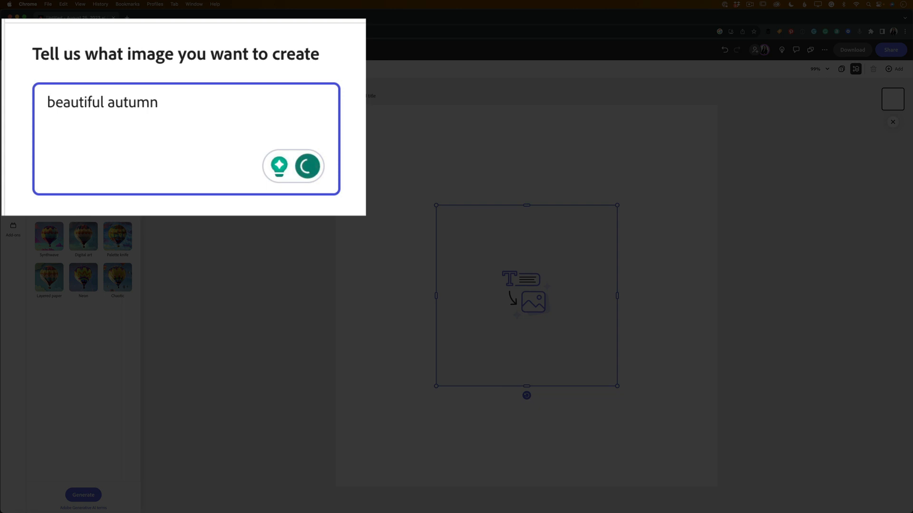
{"action": "type", "text": "ground"}
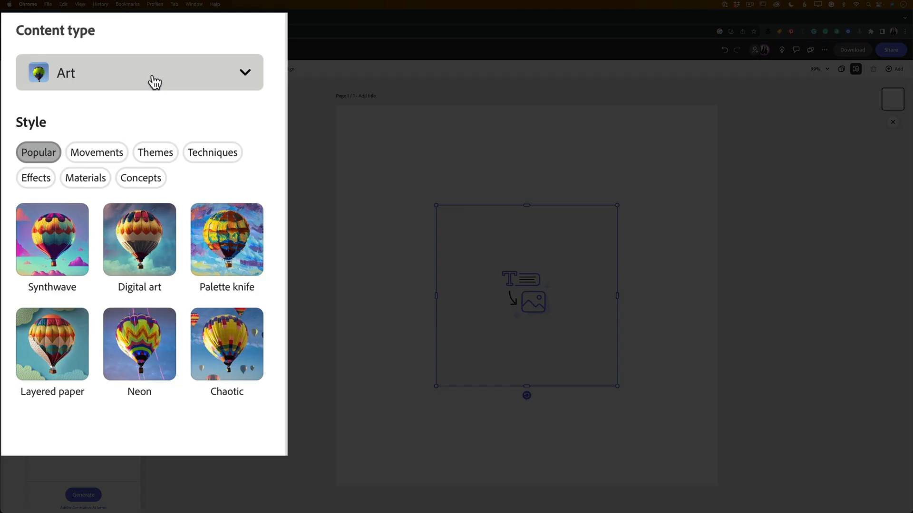
{"action": "left_click", "coordinate": [154, 81]}
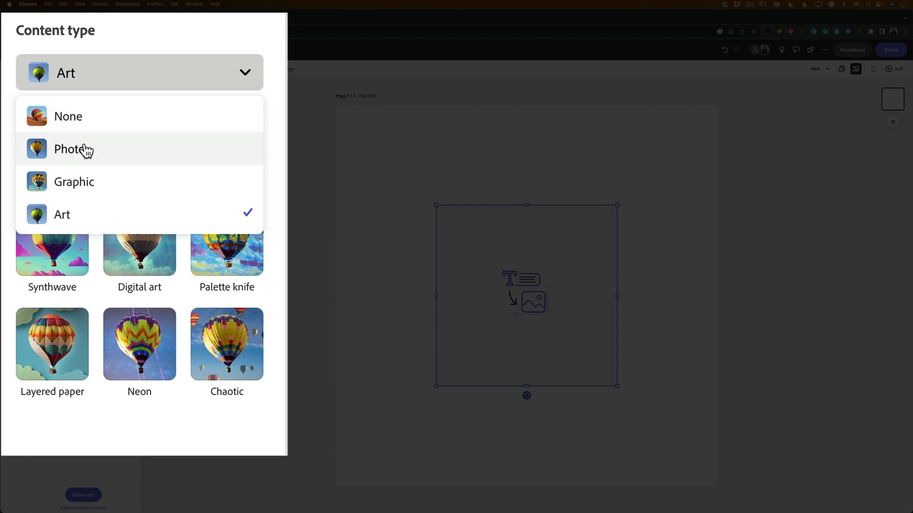
{"action": "left_click", "coordinate": [89, 221]}
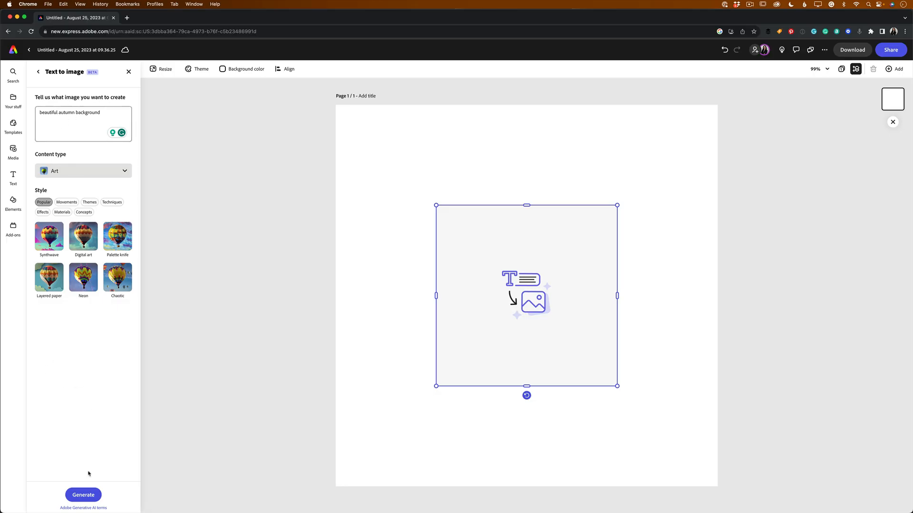
{"action": "left_click", "coordinate": [87, 495]}
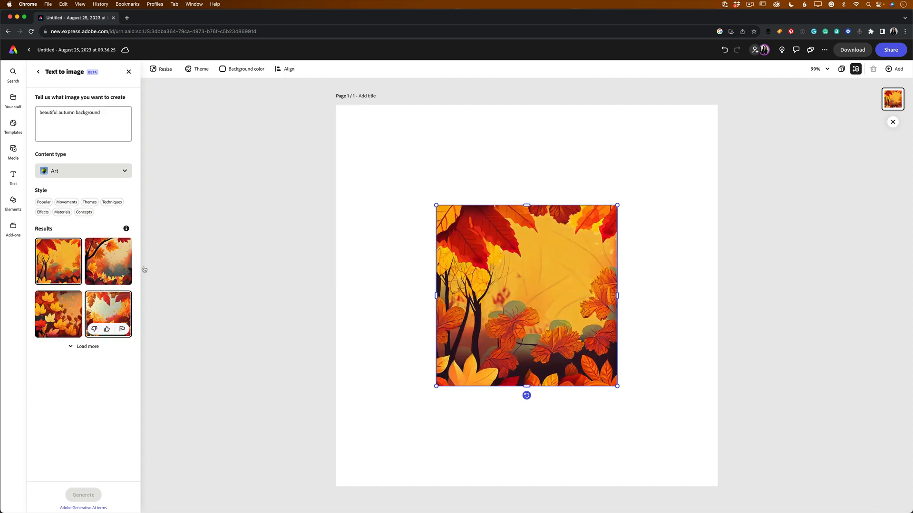
Compare the generated autumn images and choose the one with a dark tree branch over a cream sky and teal water.
{"action": "left_click", "coordinate": [116, 254]}
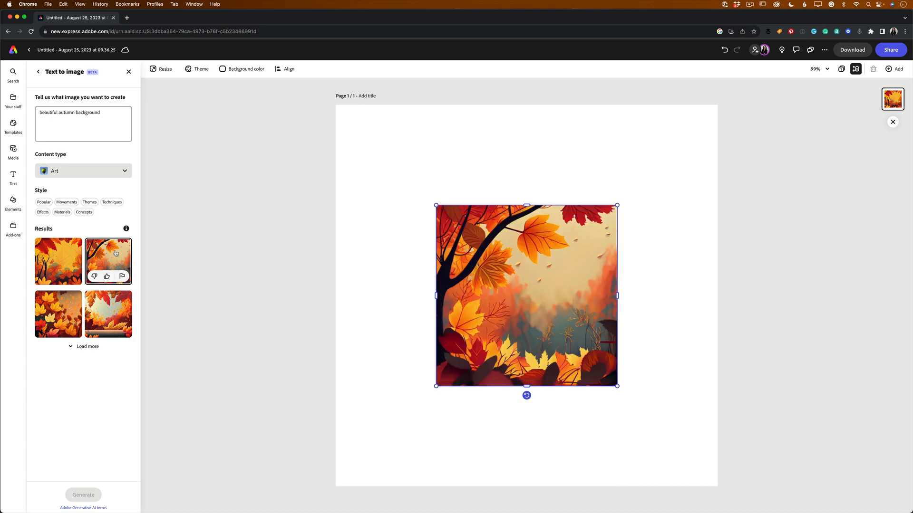
{"action": "left_click", "coordinate": [110, 309]}
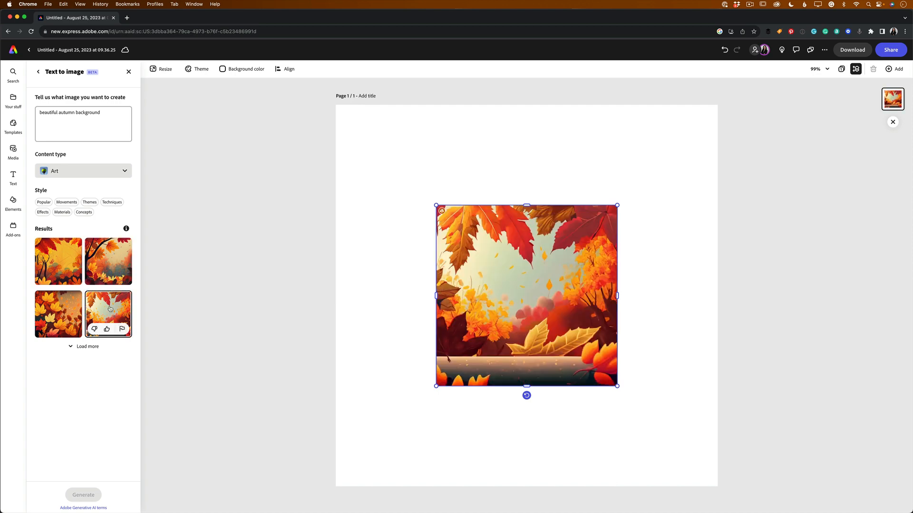
{"action": "left_click", "coordinate": [65, 312]}
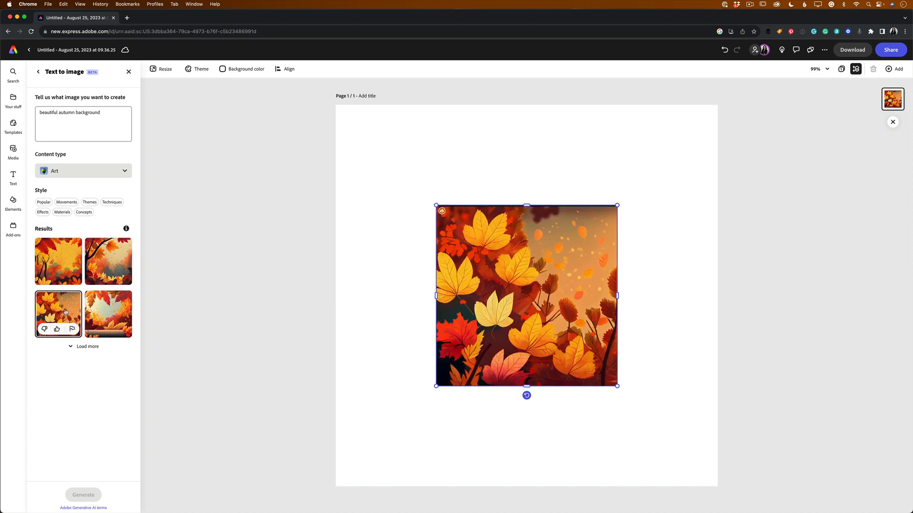
{"action": "left_click", "coordinate": [112, 257]}
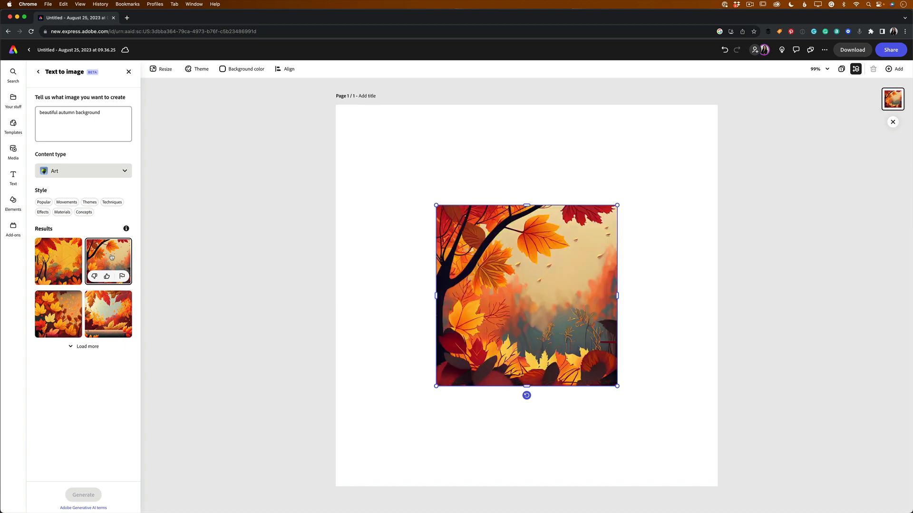
{"action": "left_click", "coordinate": [71, 260]}
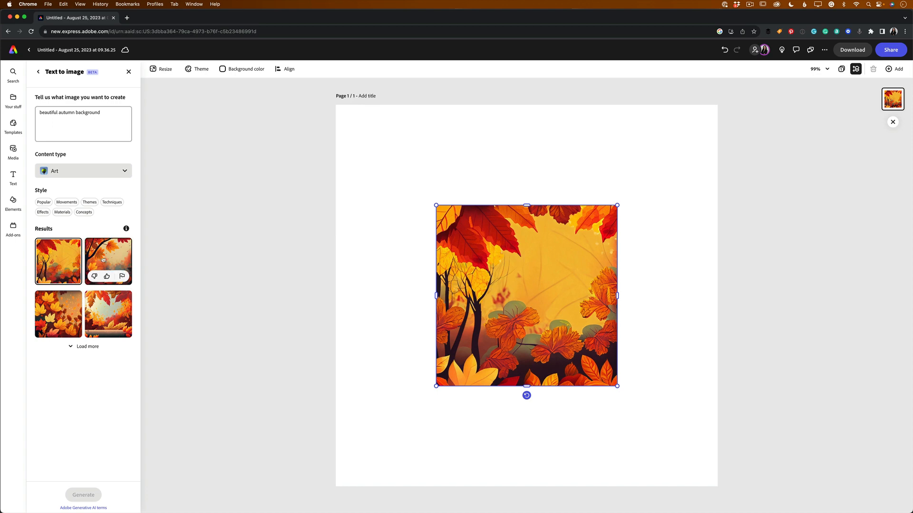
{"action": "left_click", "coordinate": [110, 259]}
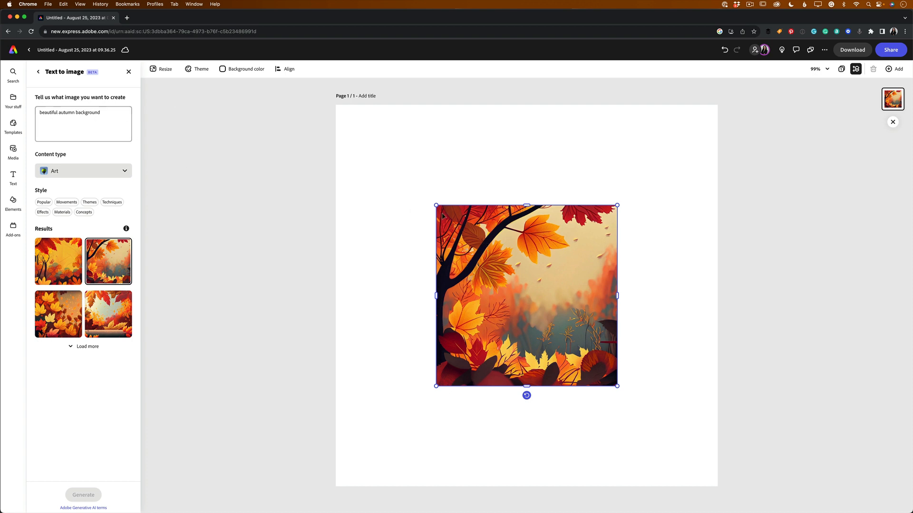
Enlarge the generated autumn image to cover the whole page and set it as the page background.
{"action": "left_click_drag", "start_coordinate": [436, 204], "coordinate": [326, 114]}
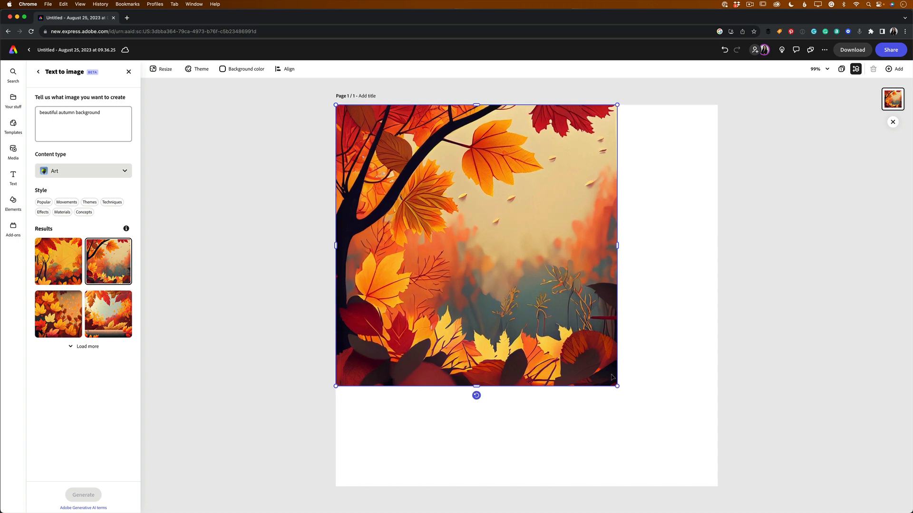
{"action": "left_click_drag", "start_coordinate": [617, 386], "coordinate": [720, 489]}
{"action": "left_click", "coordinate": [237, 240]}
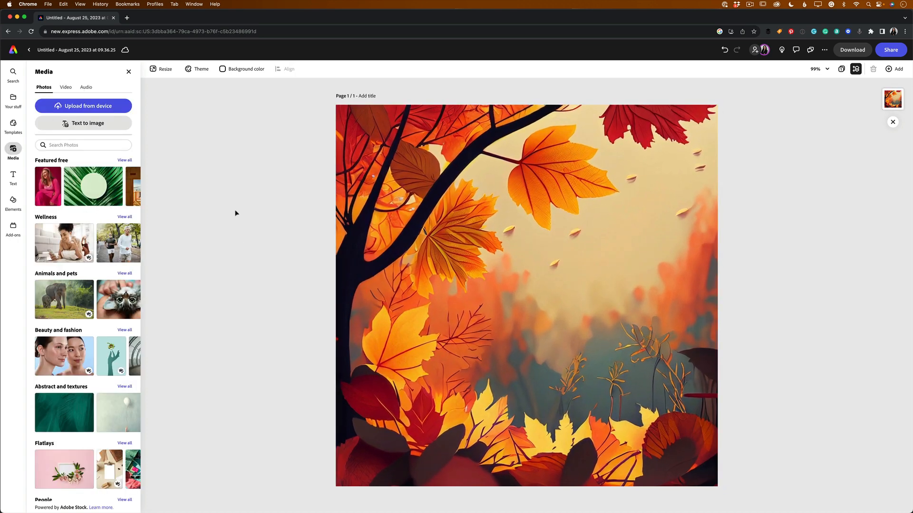
{"action": "left_click", "coordinate": [432, 229]}
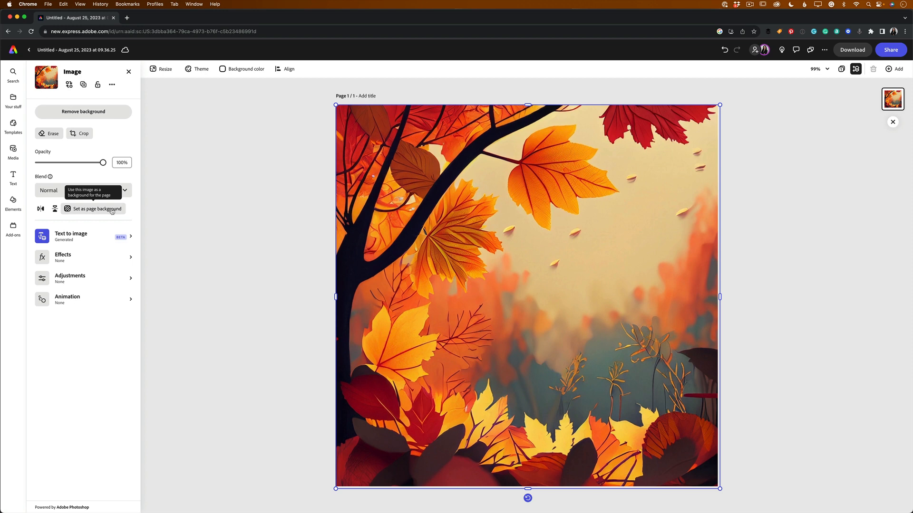
{"action": "left_click", "coordinate": [113, 211]}
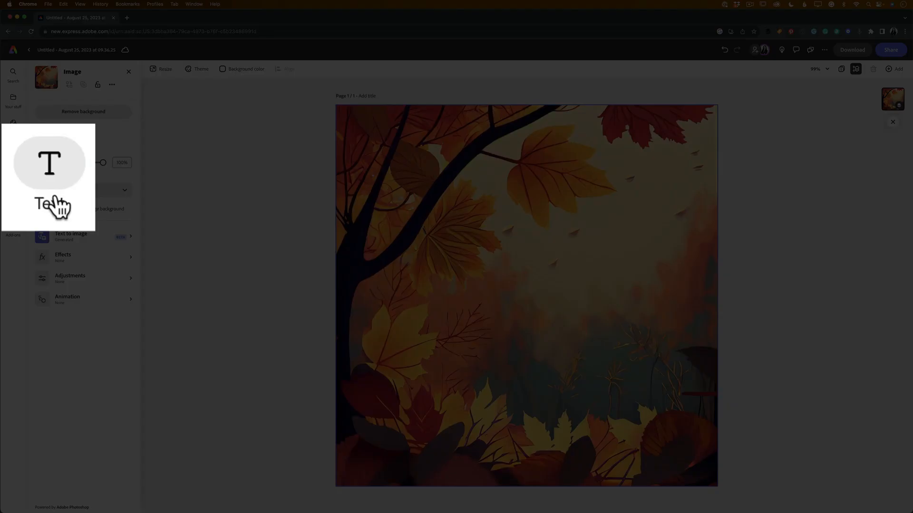
Add a text box reading "Hello Fall" over the autumn background.
{"action": "left_click", "coordinate": [13, 180]}
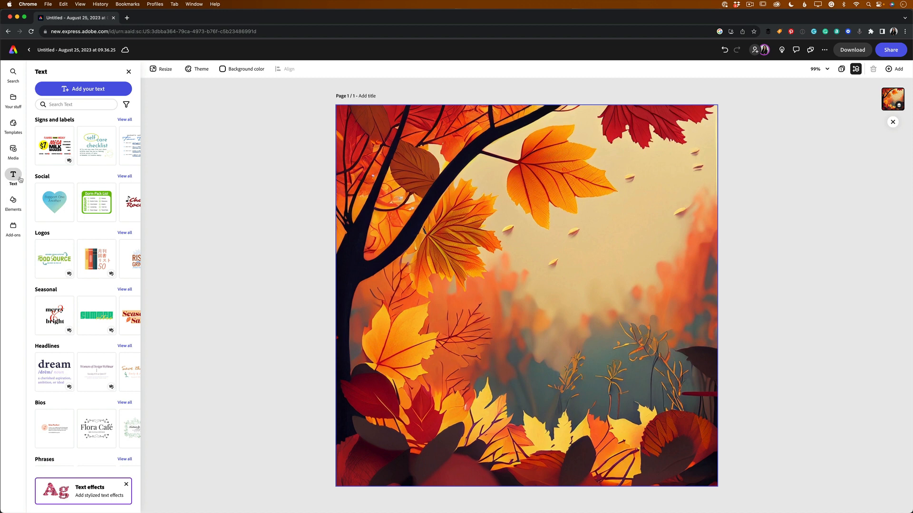
{"action": "left_click", "coordinate": [100, 90]}
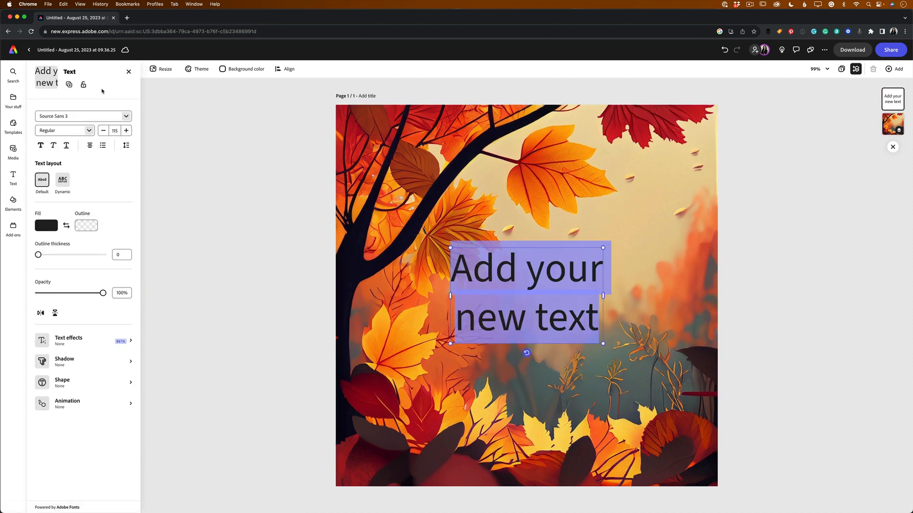
{"action": "type", "text": "Hello Fa"}
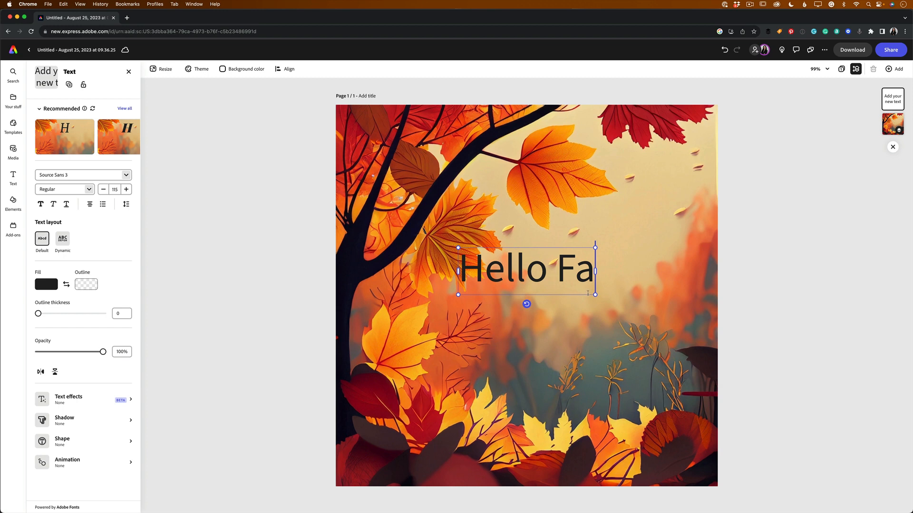
{"action": "type", "text": "ll"}
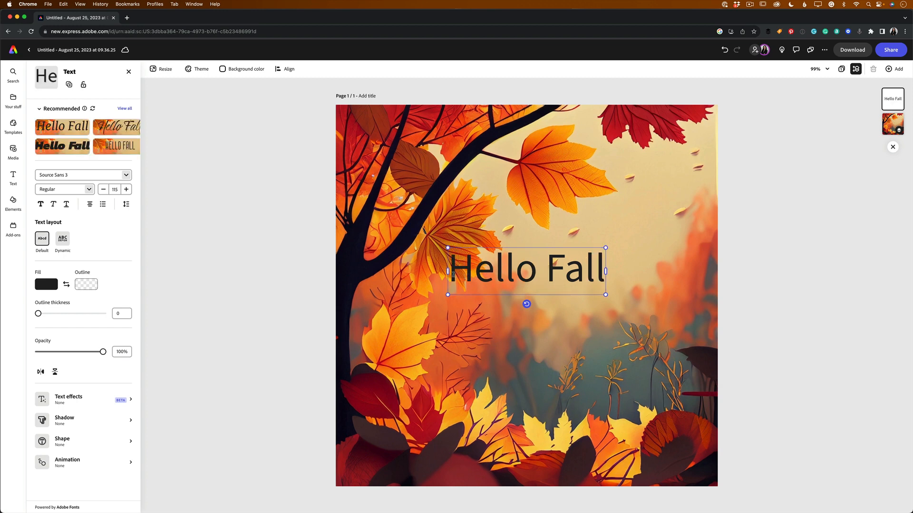
Recolor the "Hello Fall" text with the red #BA1222 sampled from the maple leaf at the page's upper right.
{"action": "left_click_drag", "start_coordinate": [453, 273], "coordinate": [600, 280]}
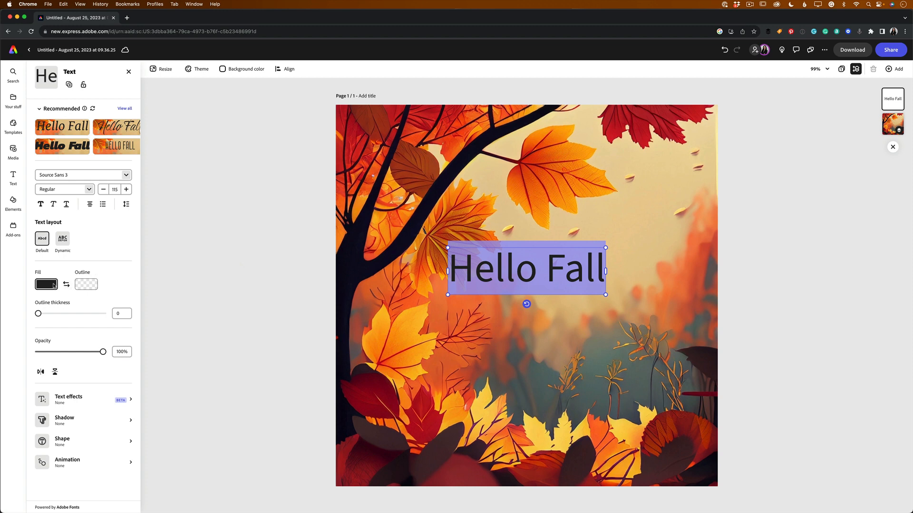
{"action": "left_click", "coordinate": [54, 285]}
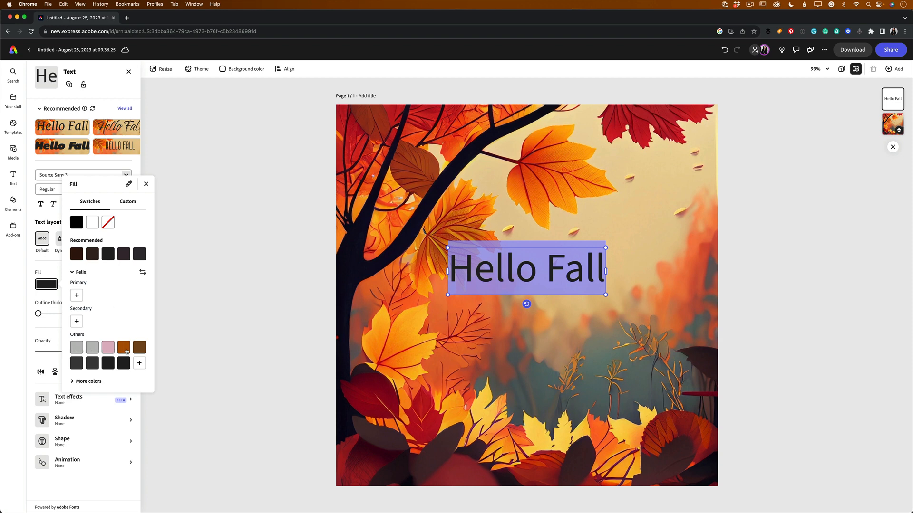
{"action": "left_click", "coordinate": [72, 383]}
{"action": "scroll", "coordinate": [77, 381], "scroll_direction": "down", "scroll_amount": 5}
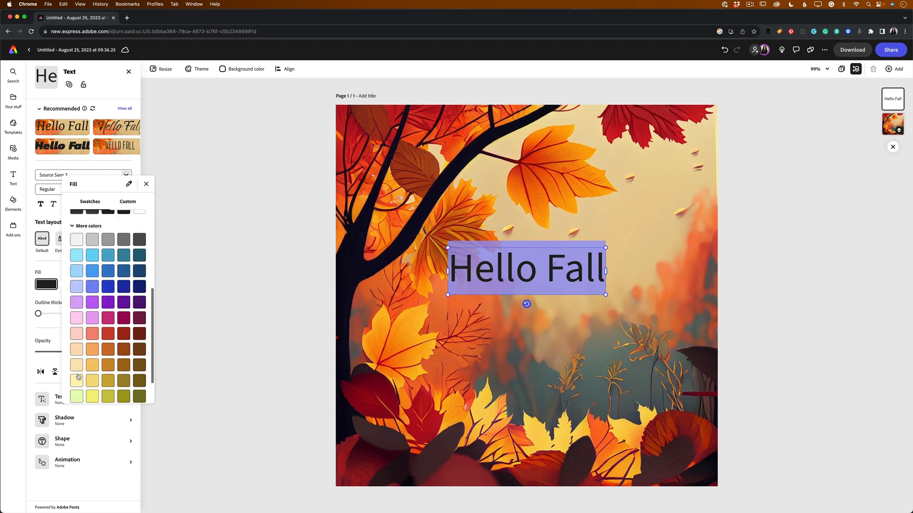
{"action": "scroll", "coordinate": [79, 376], "scroll_direction": "down", "scroll_amount": 1}
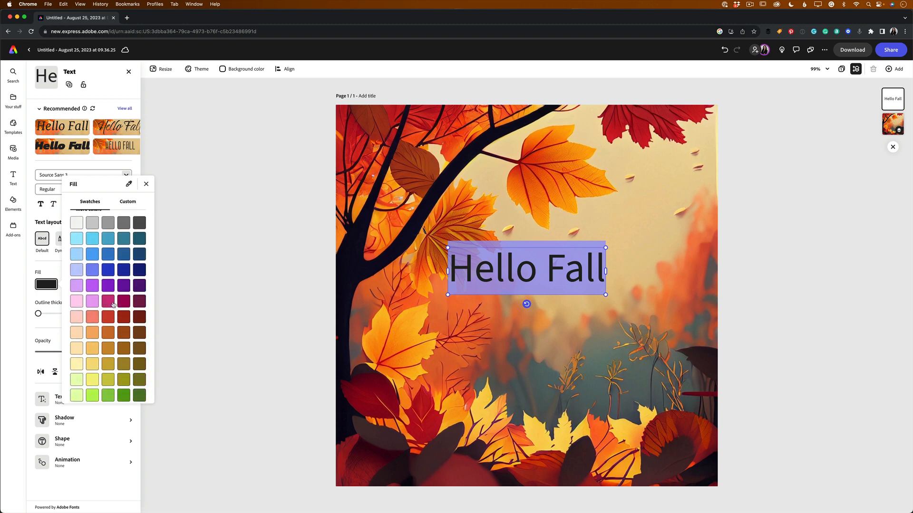
{"action": "scroll", "coordinate": [112, 305], "scroll_direction": "up", "scroll_amount": 6}
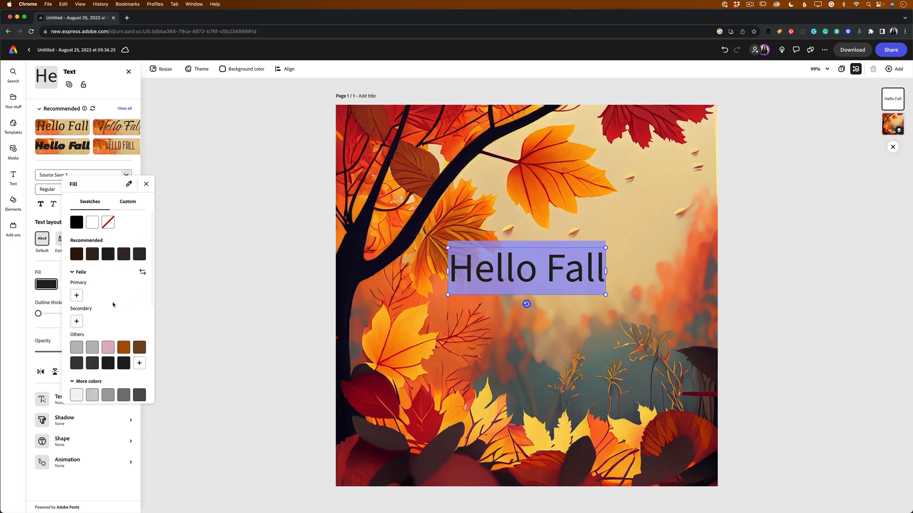
{"action": "left_click", "coordinate": [128, 203]}
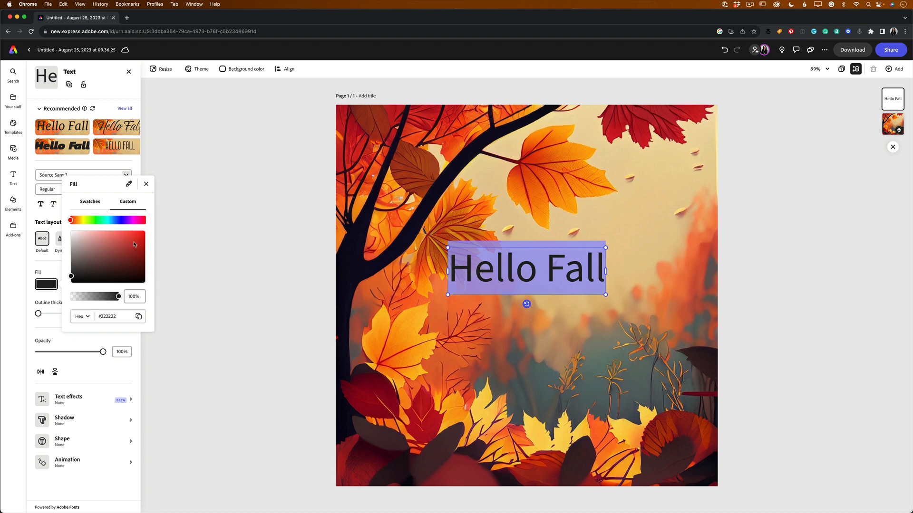
{"action": "left_click", "coordinate": [129, 186]}
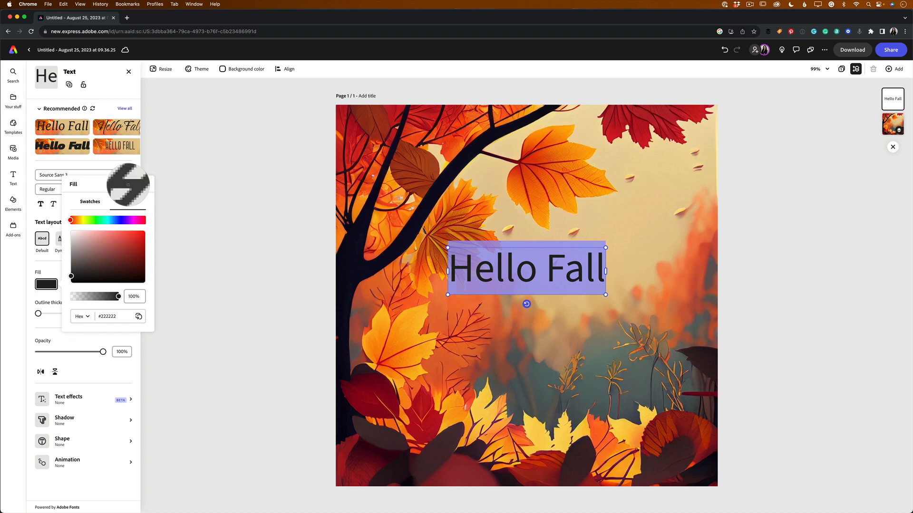
{"action": "left_click", "coordinate": [644, 128]}
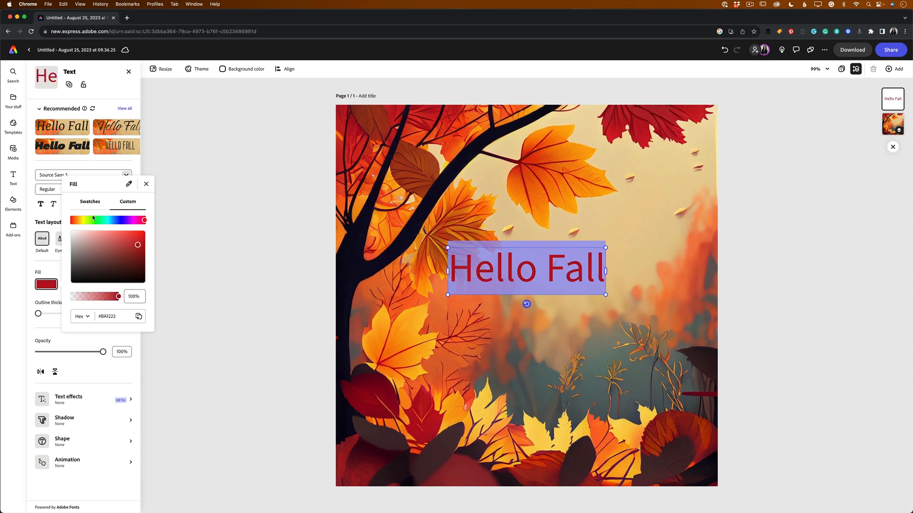
Compare recommended script styles for the "Hello Fall" text and apply the brush-like Timberline one.
{"action": "left_click", "coordinate": [41, 213]}
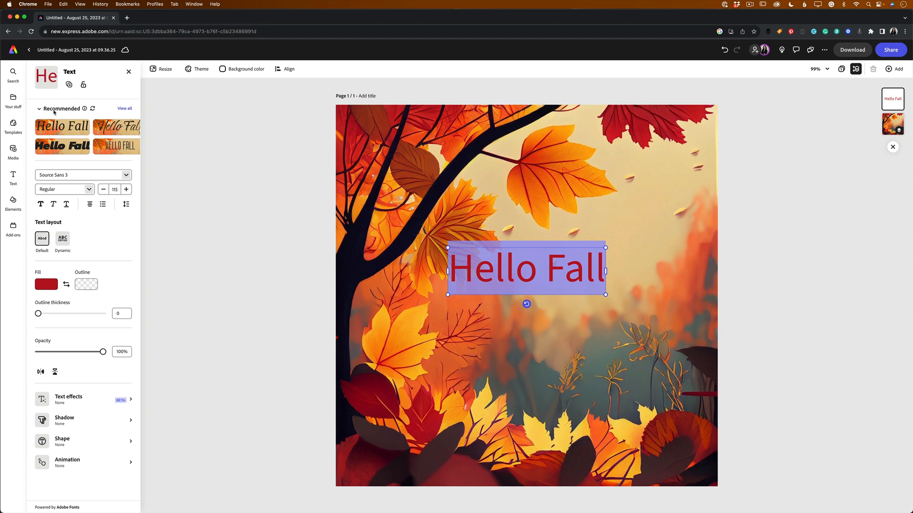
{"action": "left_click", "coordinate": [125, 109]}
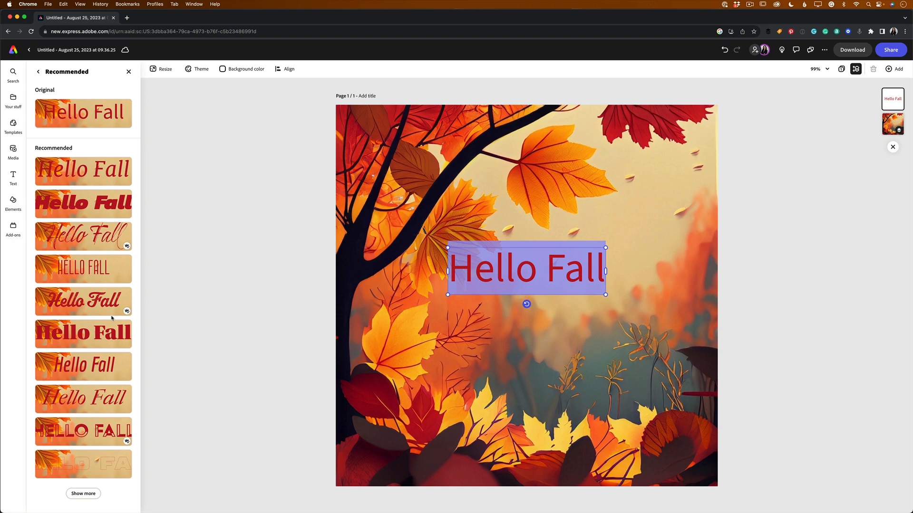
{"action": "left_click", "coordinate": [88, 305]}
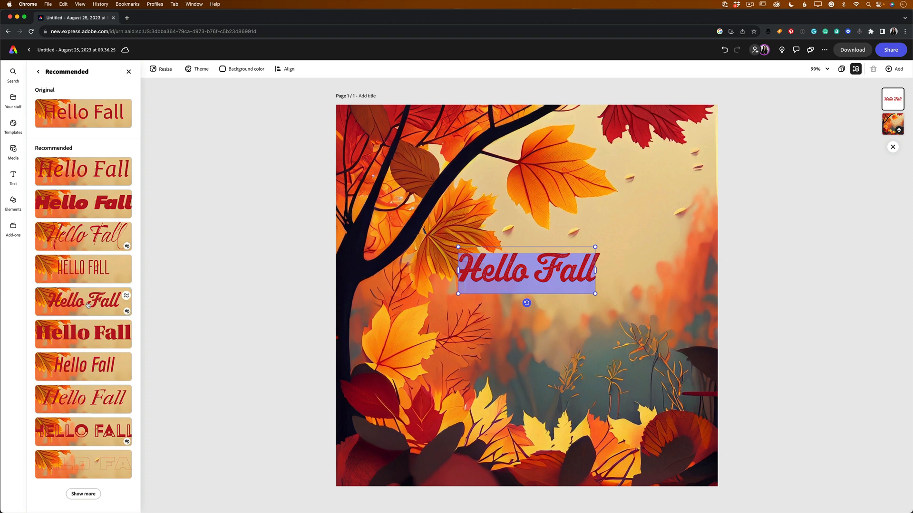
{"action": "left_click", "coordinate": [71, 242]}
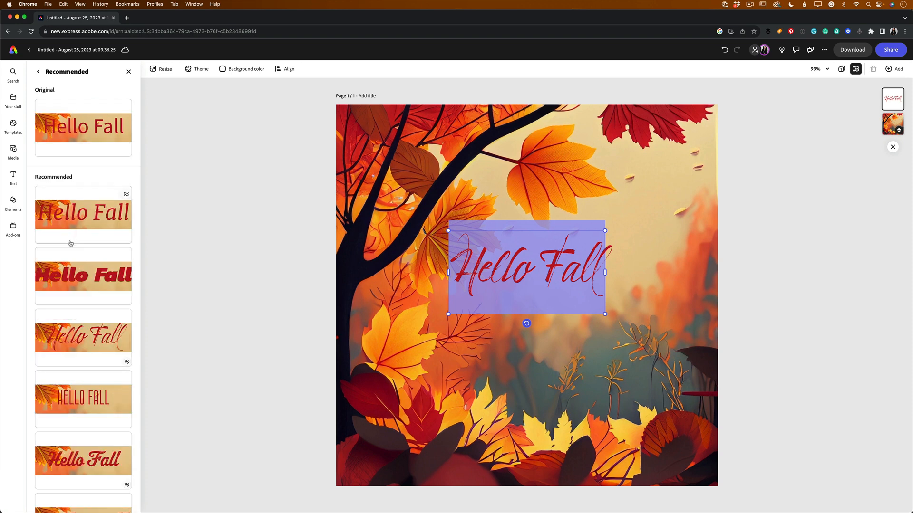
{"action": "left_click", "coordinate": [38, 71]}
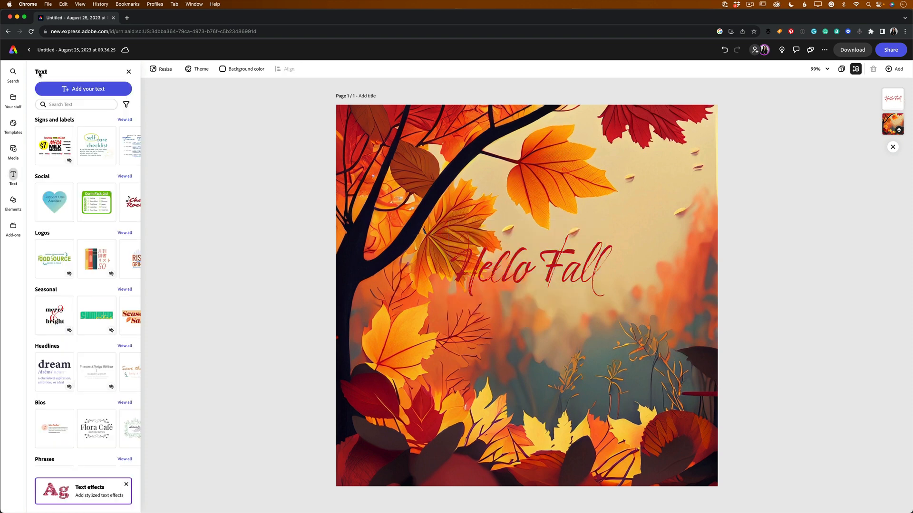
Increase the "Hello Fall" font size to 196 and move the text slightly lower on the page.
{"action": "left_click", "coordinate": [540, 280]}
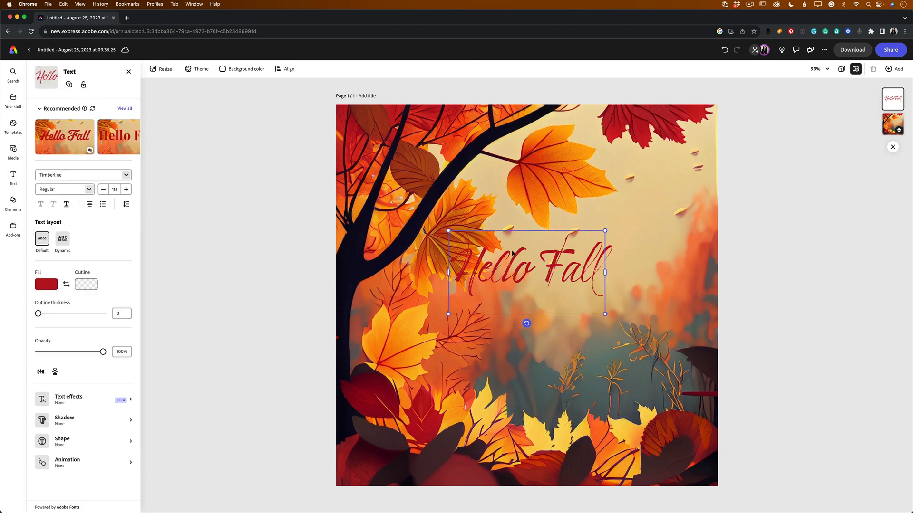
{"action": "left_click", "coordinate": [126, 189]}
{"action": "left_click", "coordinate": [126, 189]}
{"action": "left_click", "coordinate": [127, 189]}
{"action": "left_click_drag", "start_coordinate": [126, 189], "coordinate": [127, 191]}
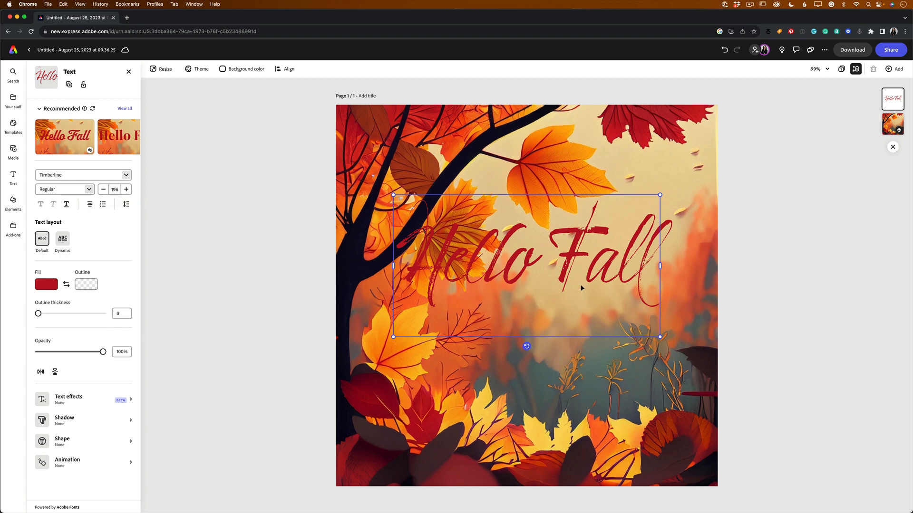
{"action": "left_click_drag", "start_coordinate": [564, 274], "coordinate": [570, 291]}
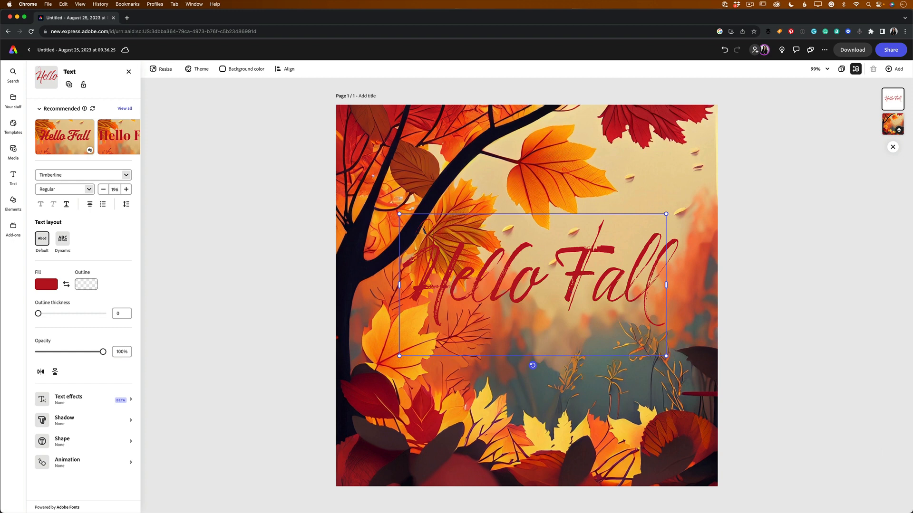
Apply the recommended handwritten Marydale Bold style to "Hello Fall" and nudge the text slightly down and to the right.
{"action": "left_click", "coordinate": [125, 109]}
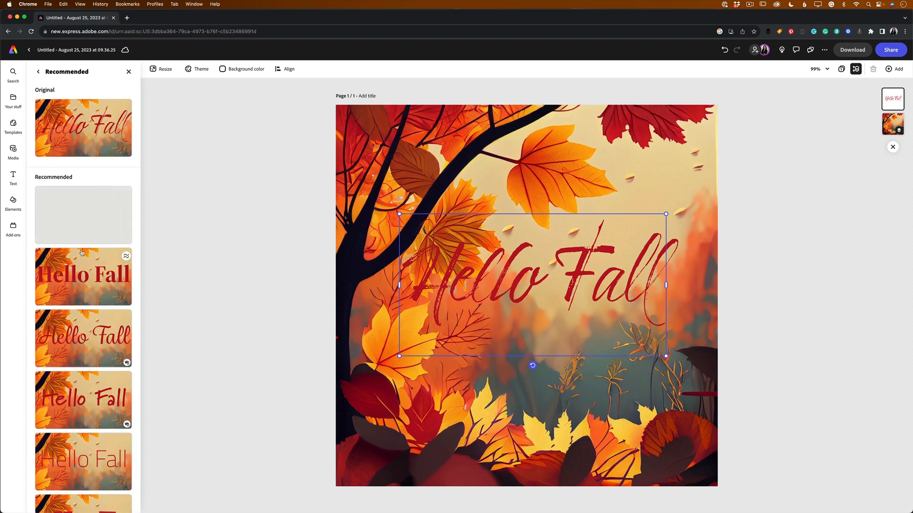
{"action": "scroll", "coordinate": [86, 309], "scroll_direction": "down", "scroll_amount": 2}
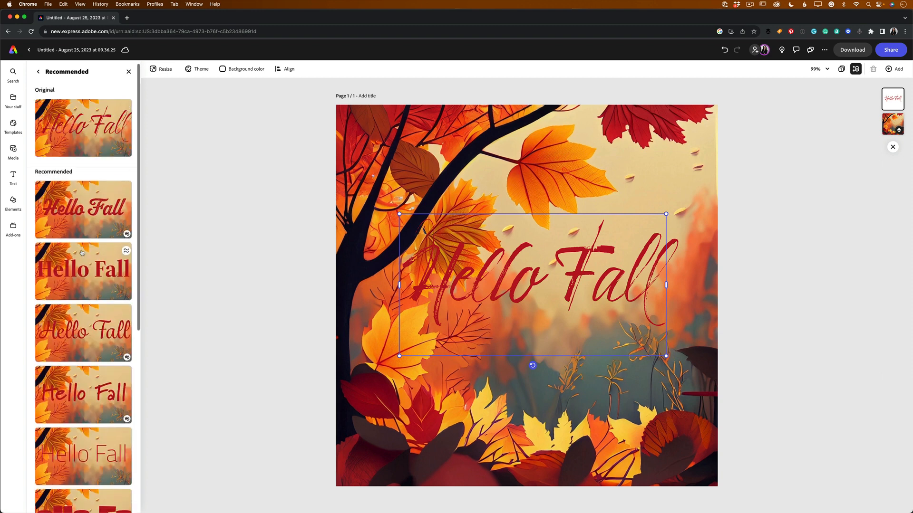
{"action": "left_click", "coordinate": [86, 361]}
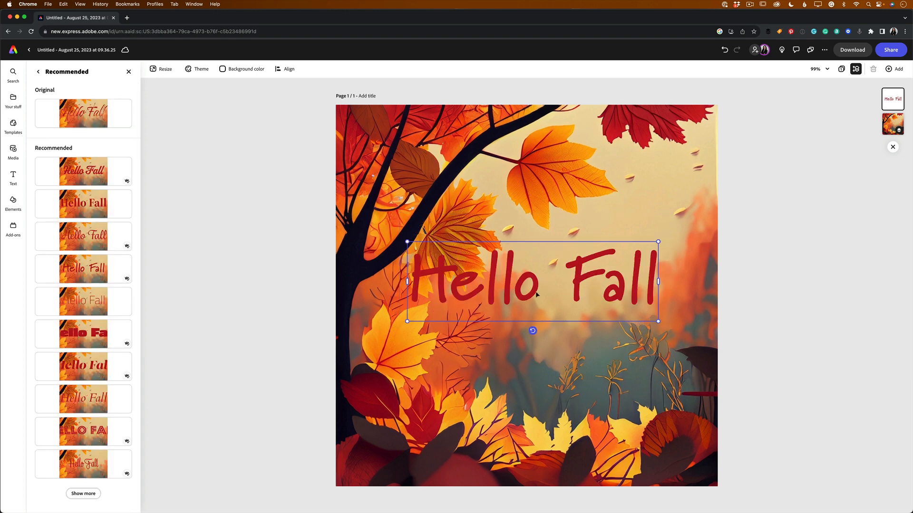
{"action": "mouse_move", "coordinate": [530, 292]}
{"action": "left_mouse_down"}
{"action": "mouse_move", "coordinate": [540, 309]}
{"action": "mouse_move", "coordinate": [537, 297]}
{"action": "left_mouse_up"}
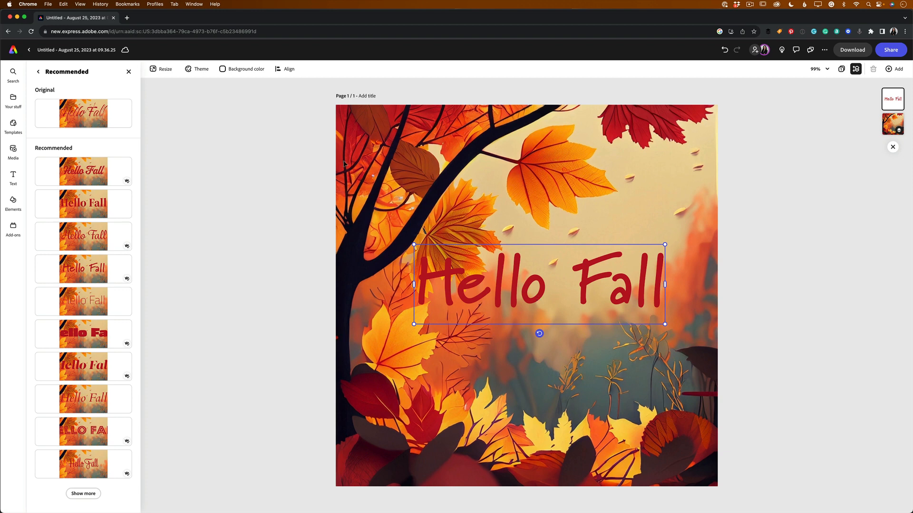
{"action": "left_click", "coordinate": [37, 71]}
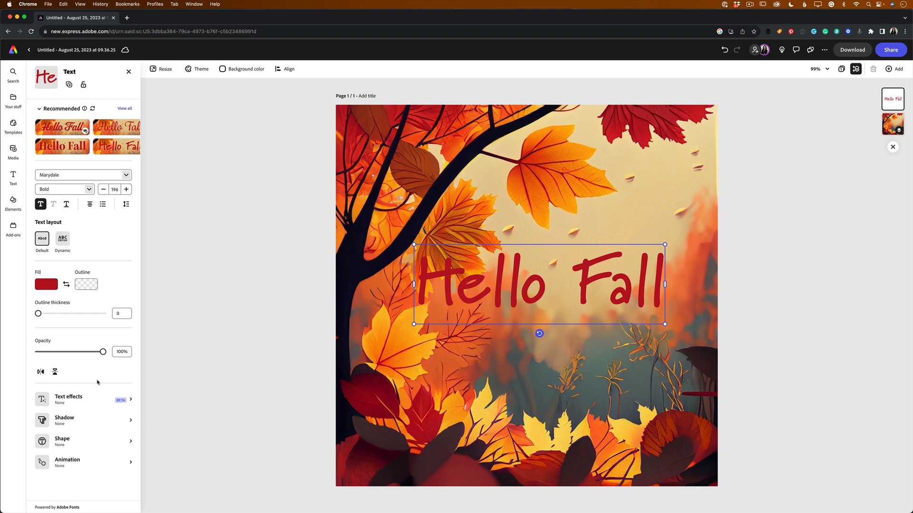
Give the "Hello Fall" text a Grow entrance animation with the Energetic personality.
{"action": "left_click", "coordinate": [90, 464]}
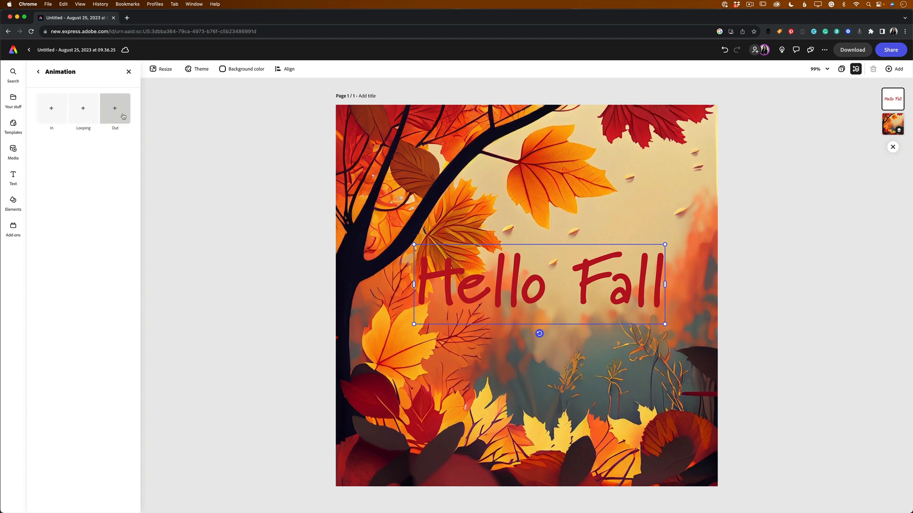
{"action": "left_click", "coordinate": [63, 117]}
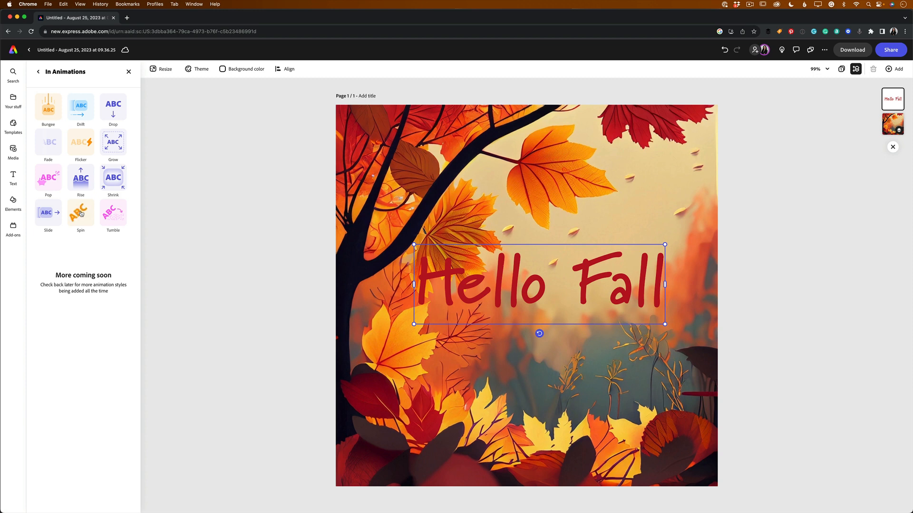
{"action": "left_click", "coordinate": [117, 150]}
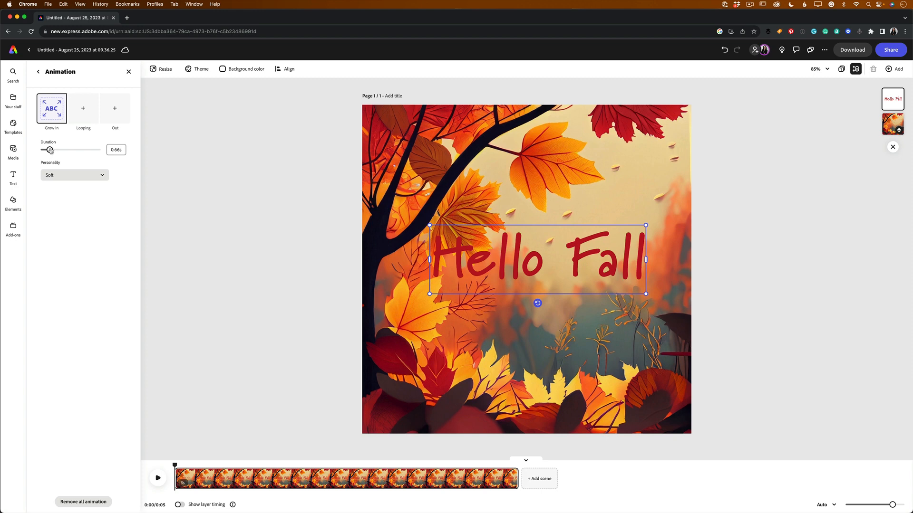
{"action": "left_click", "coordinate": [76, 176]}
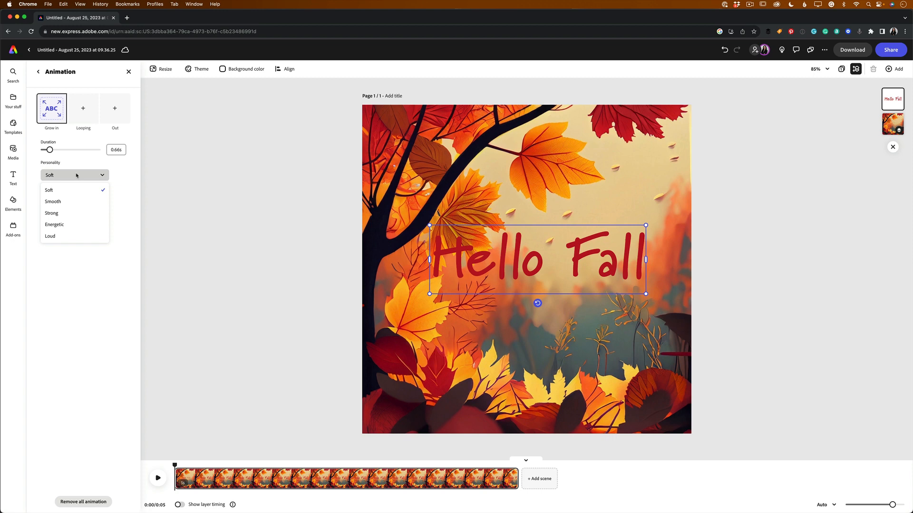
{"action": "left_click", "coordinate": [73, 227]}
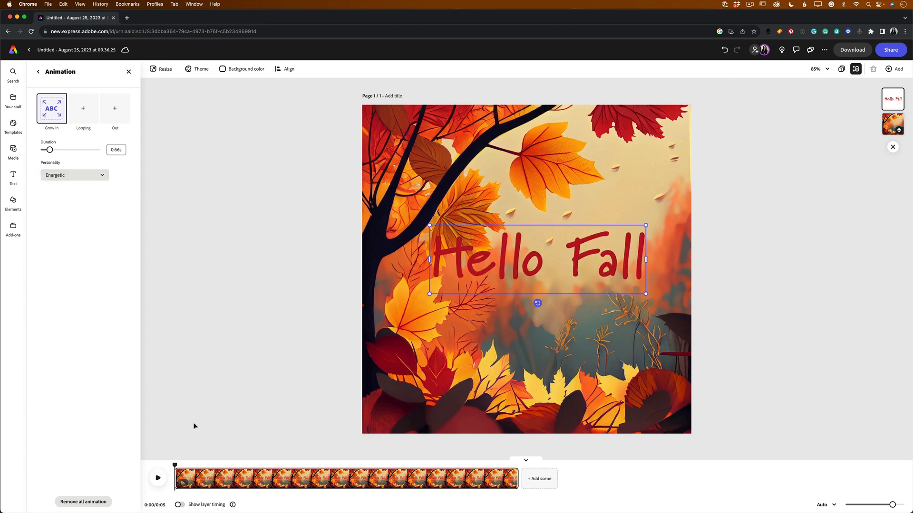
Play and pause the text animation preview and move the playhead back to an earlier point.
{"action": "left_click", "coordinate": [162, 481]}
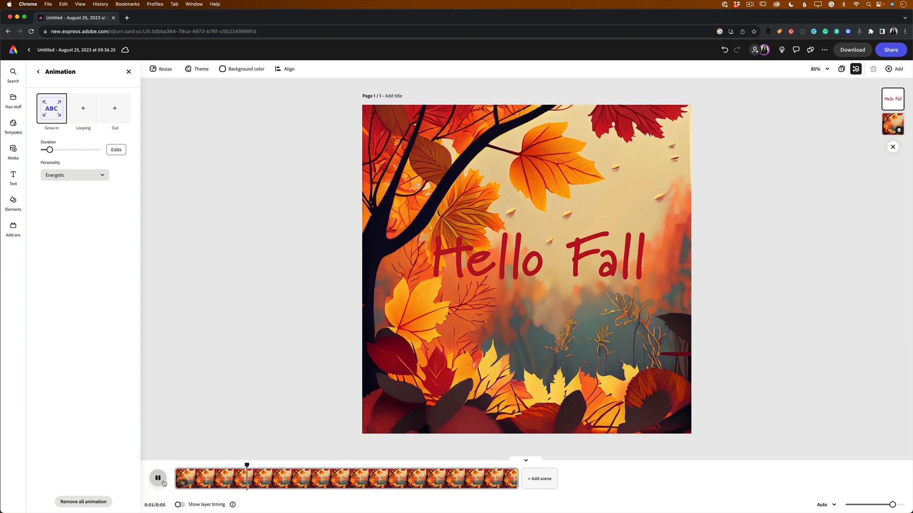
{"action": "left_click", "coordinate": [161, 479]}
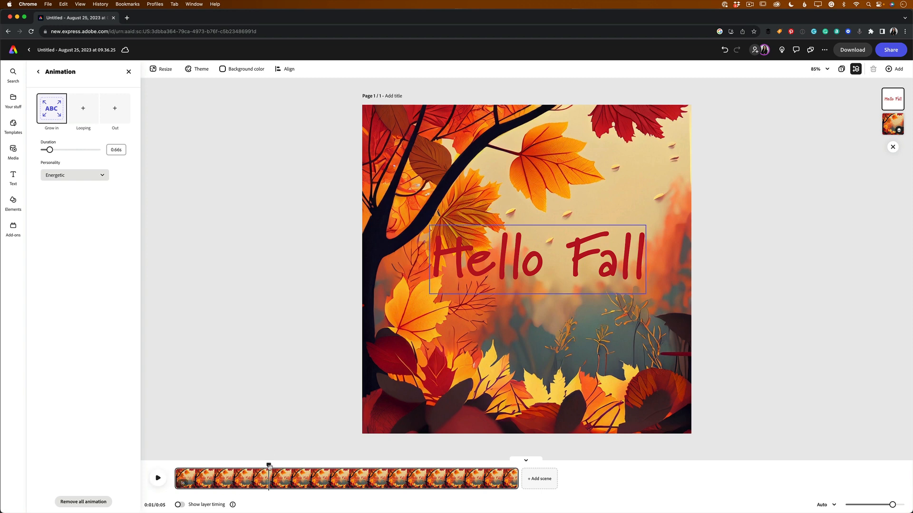
{"action": "left_click_drag", "start_coordinate": [269, 465], "coordinate": [233, 466]}
Search the design assets for "autumn leaf".
{"action": "left_click", "coordinate": [15, 201]}
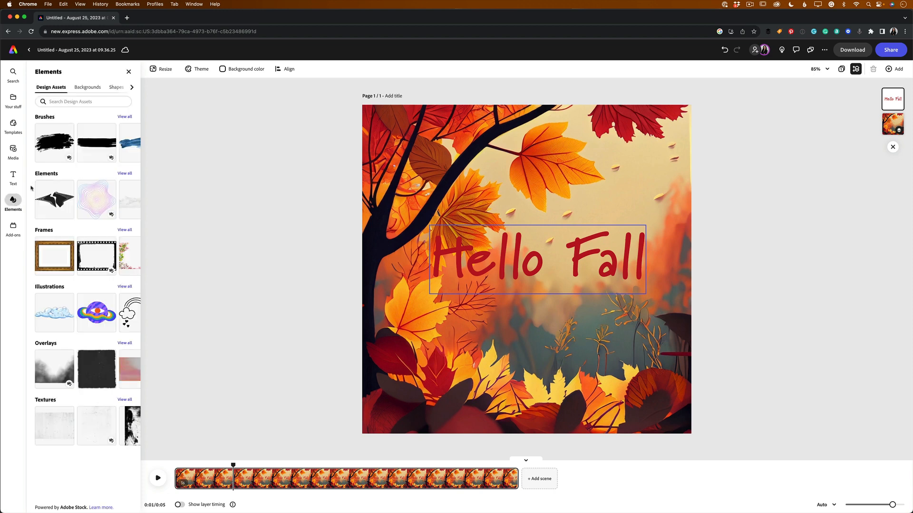
{"action": "left_click", "coordinate": [59, 102]}
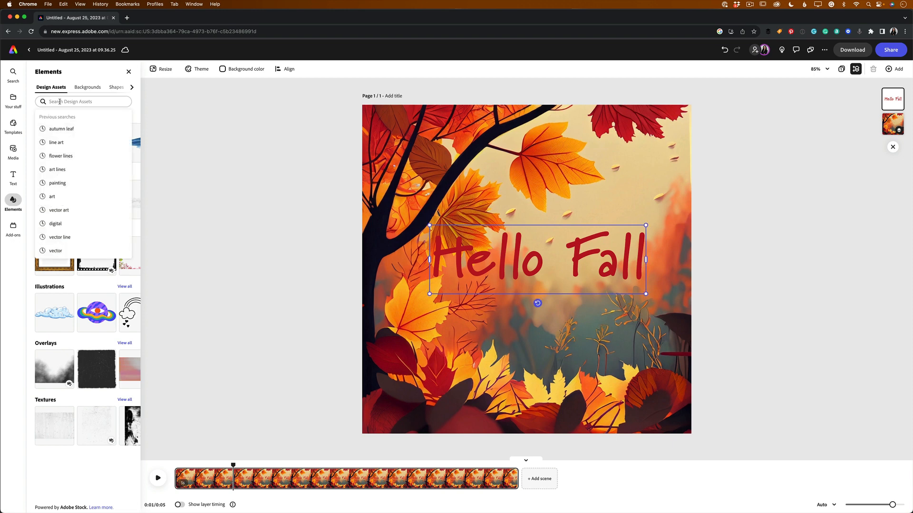
{"action": "type", "text": "autum"}
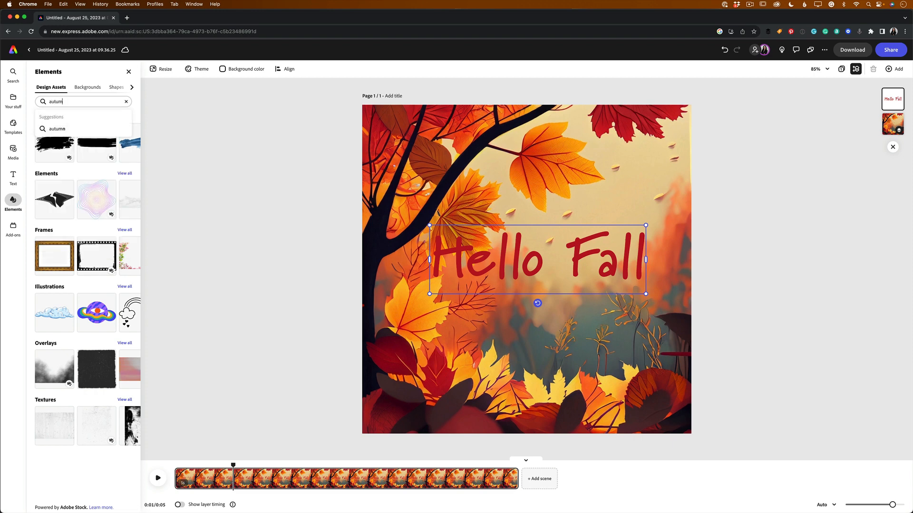
{"action": "type", "text": " leaf"}
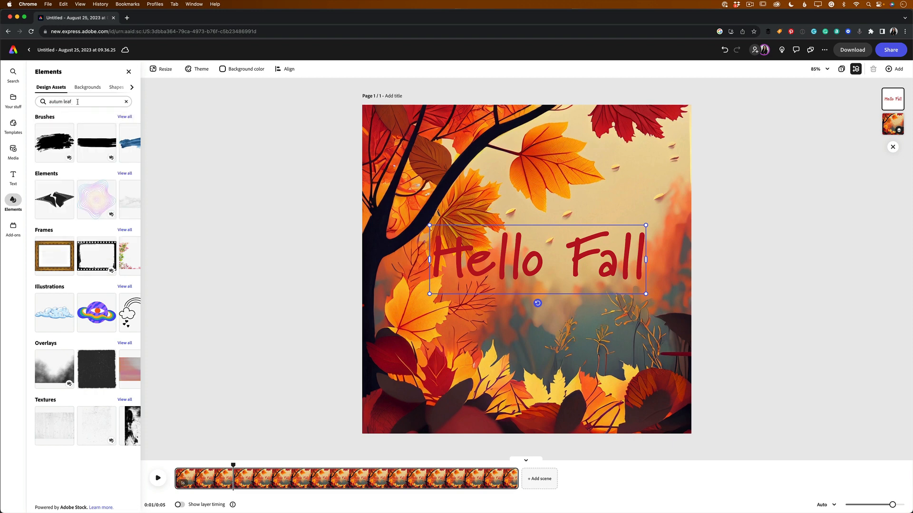
{"action": "key", "text": "Return"}
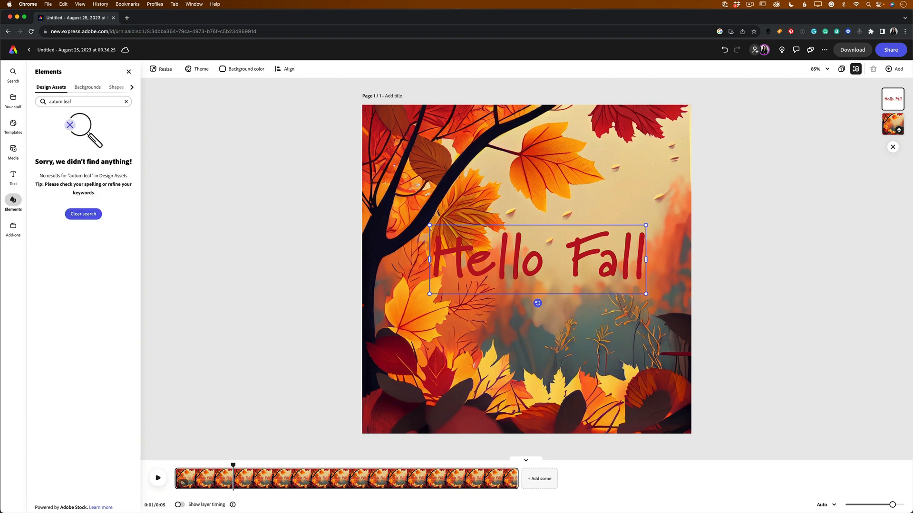
{"action": "triple_click", "coordinate": [70, 102]}
{"action": "type", "text": "au"}
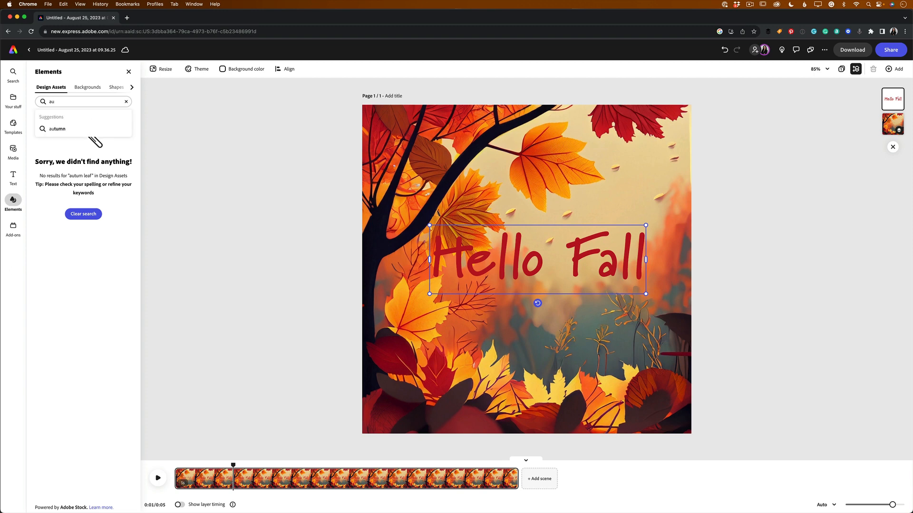
{"action": "type", "text": "tumn leaf"}
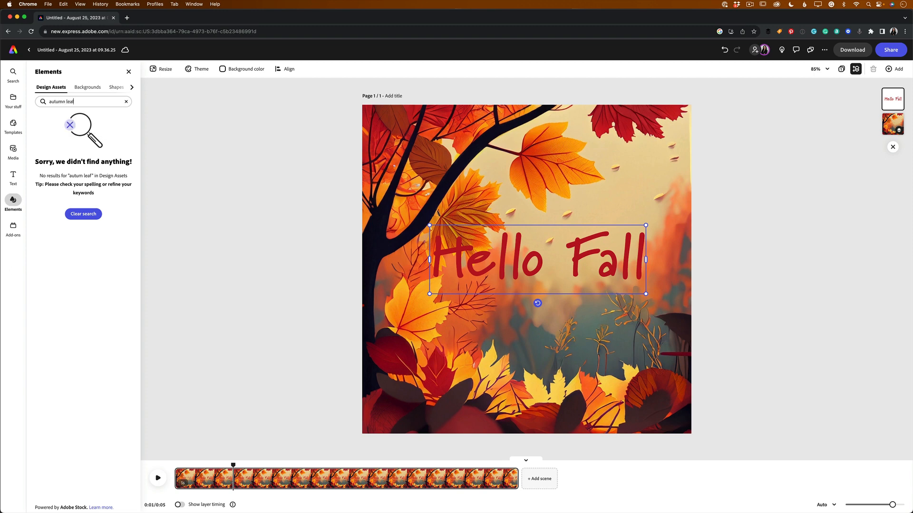
{"action": "key", "text": "Return"}
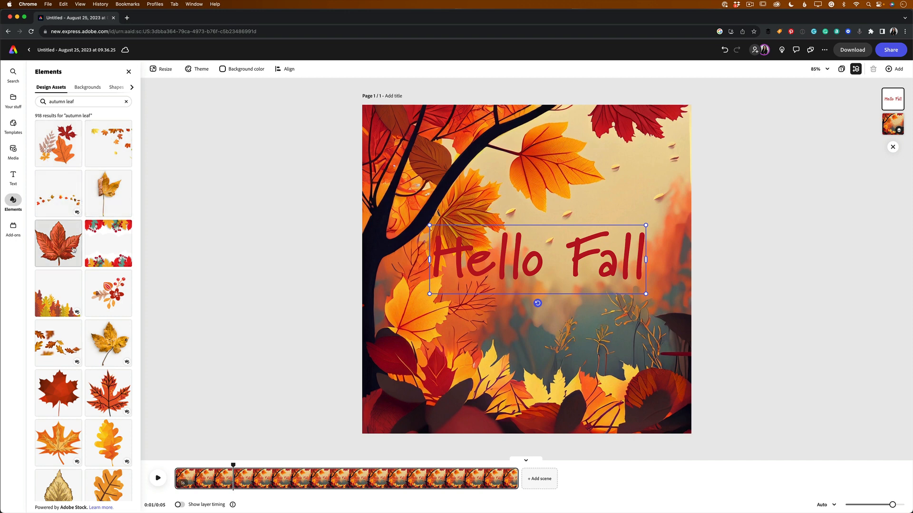
Add the single oval red-orange leaf with a stem from the search results to the page.
{"action": "scroll", "coordinate": [74, 250], "scroll_direction": "down", "scroll_amount": 2}
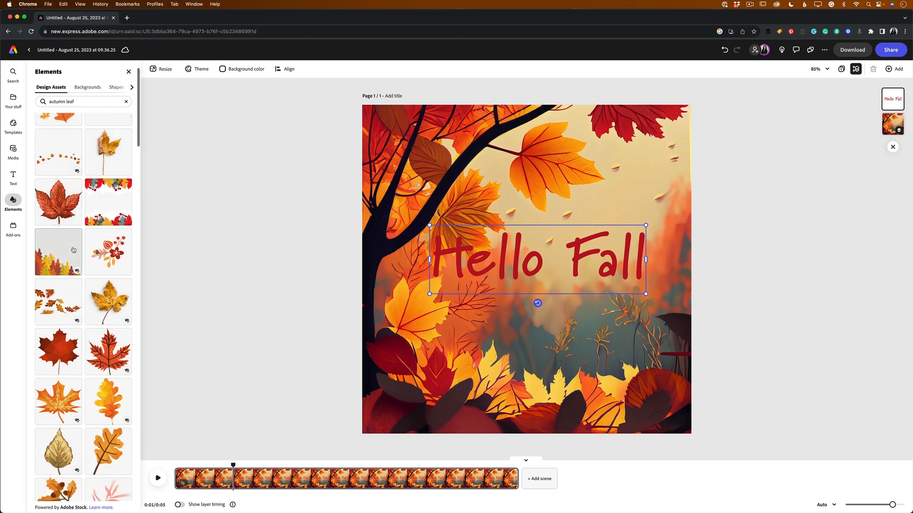
{"action": "scroll", "coordinate": [74, 250], "scroll_direction": "down", "scroll_amount": 2}
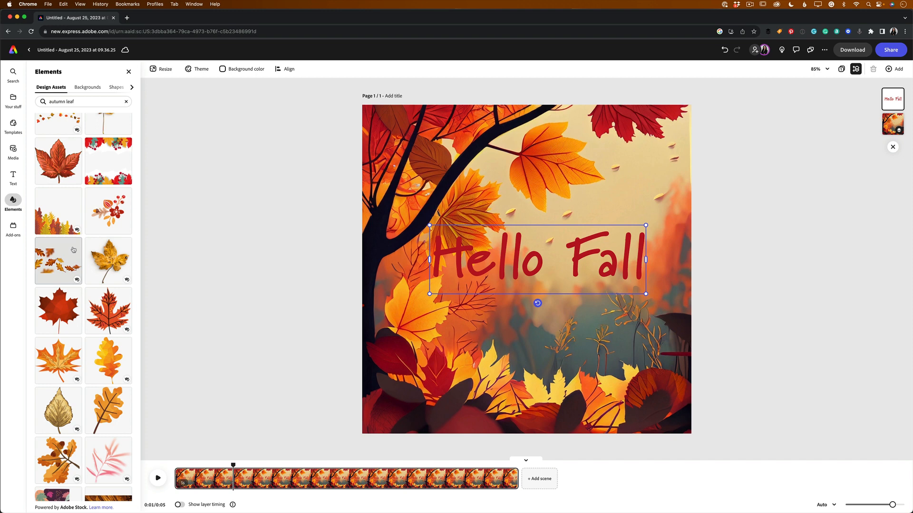
{"action": "scroll", "coordinate": [74, 250], "scroll_direction": "down", "scroll_amount": 8}
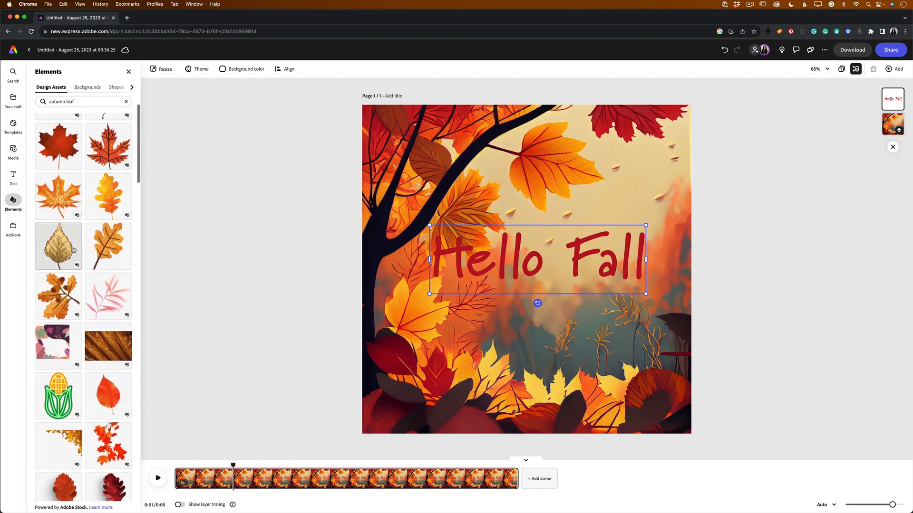
{"action": "scroll", "coordinate": [74, 250], "scroll_direction": "down", "scroll_amount": 3}
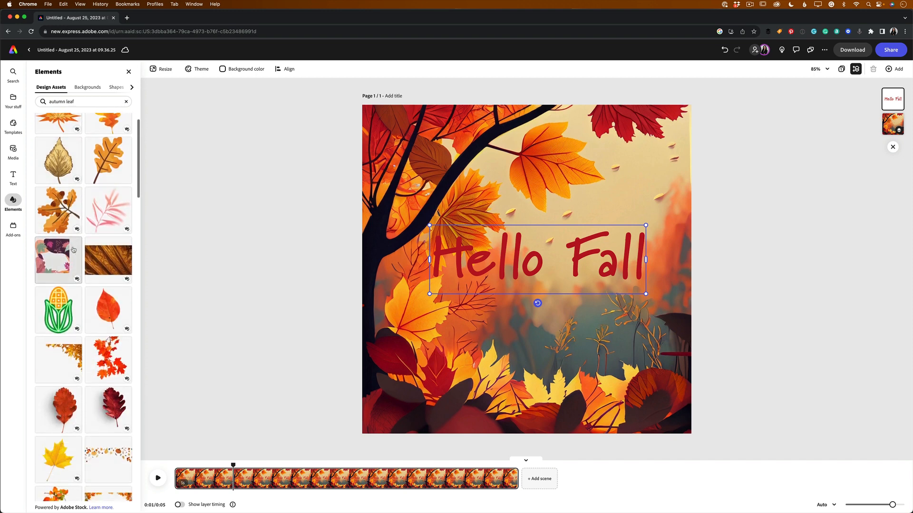
{"action": "left_click", "coordinate": [108, 312]}
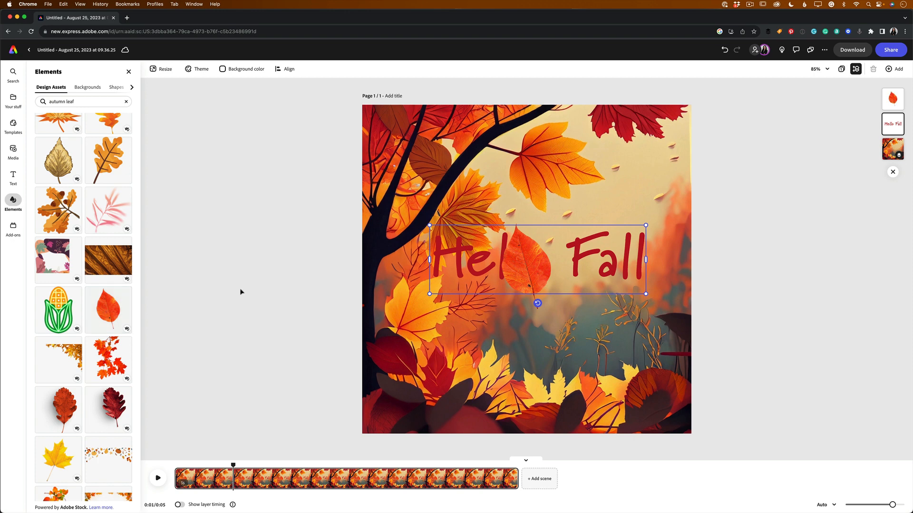
Try rotating the "Hello Fall" text box and undo the rotation.
{"action": "left_click_drag", "start_coordinate": [538, 303], "coordinate": [501, 236]}
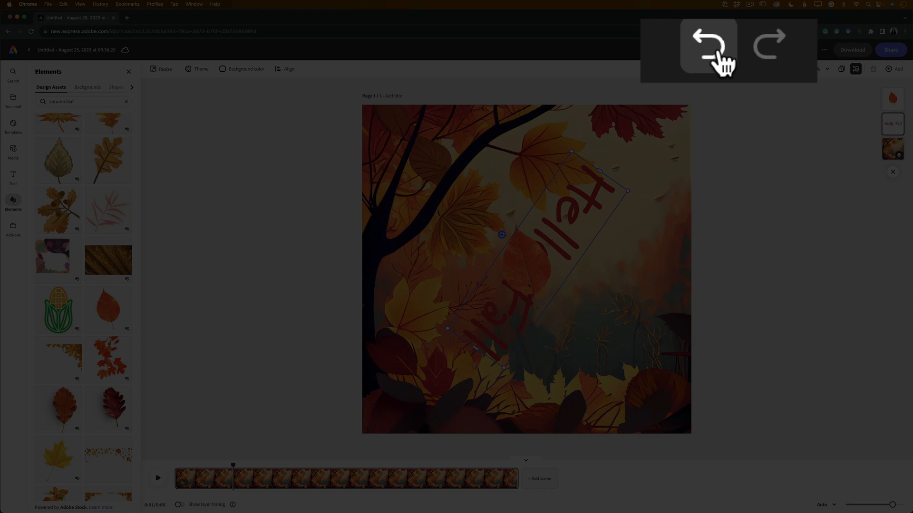
{"action": "left_click", "coordinate": [724, 50]}
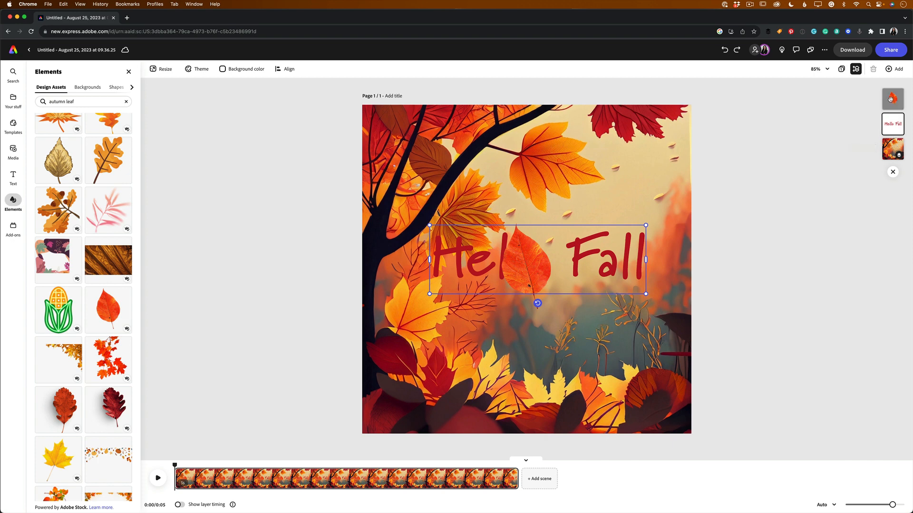
Rotate the oval red-orange leaf so its stem points up and left, shrink it, and place it just below "Hello".
{"action": "left_click", "coordinate": [892, 100]}
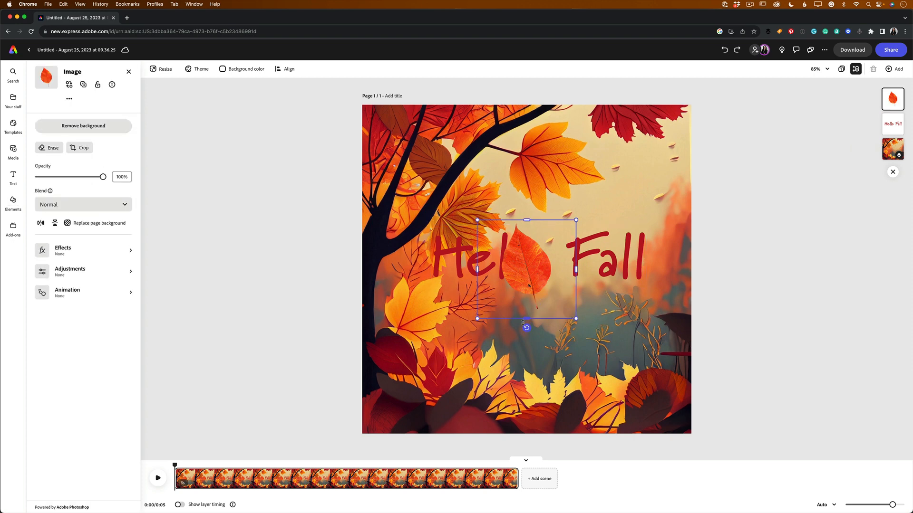
{"action": "left_click_drag", "start_coordinate": [526, 326], "coordinate": [497, 210]}
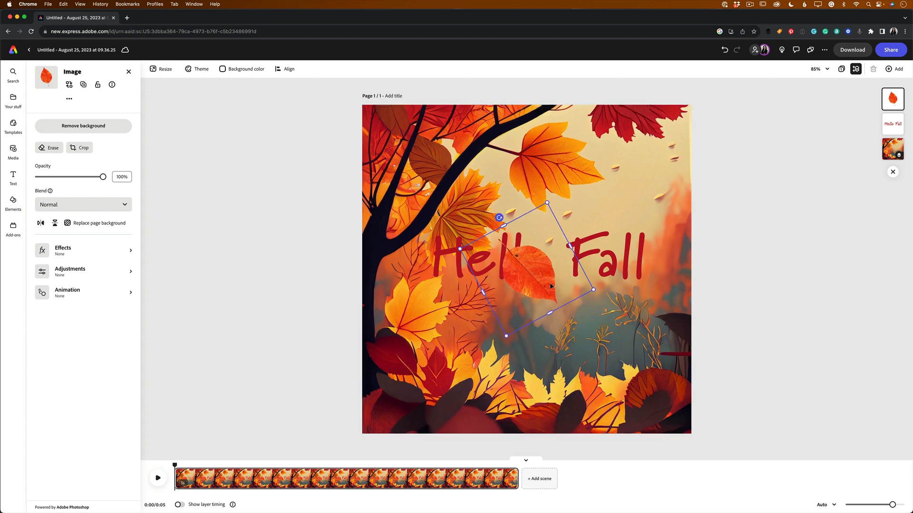
{"action": "left_click_drag", "start_coordinate": [550, 285], "coordinate": [567, 321]}
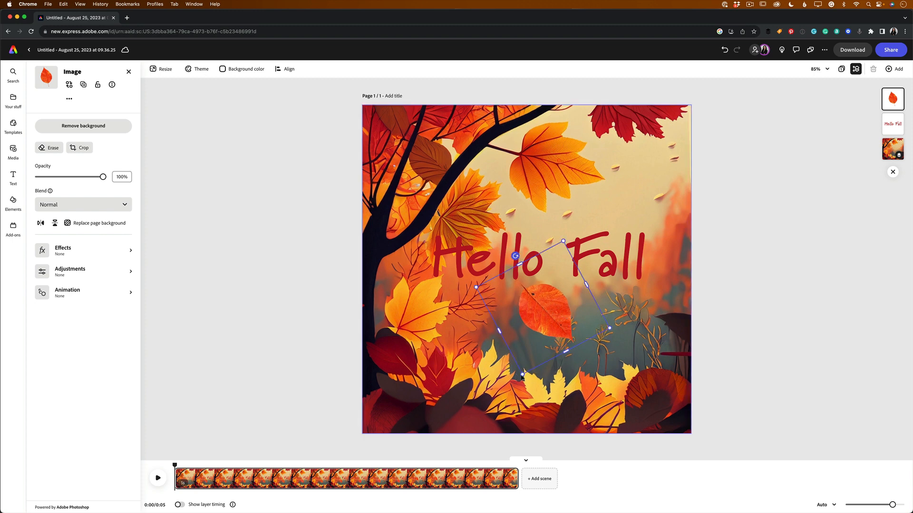
{"action": "left_click_drag", "start_coordinate": [522, 375], "coordinate": [538, 325]}
{"action": "left_click_drag", "start_coordinate": [560, 288], "coordinate": [542, 303]}
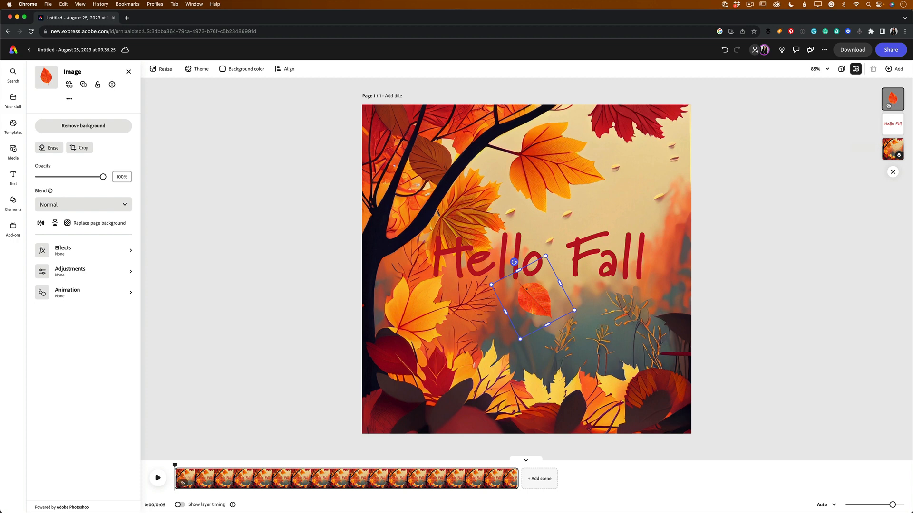
Apply the looping Wiggle animation to the leaf with a speed of 58 and preview it.
{"action": "left_click", "coordinate": [83, 293]}
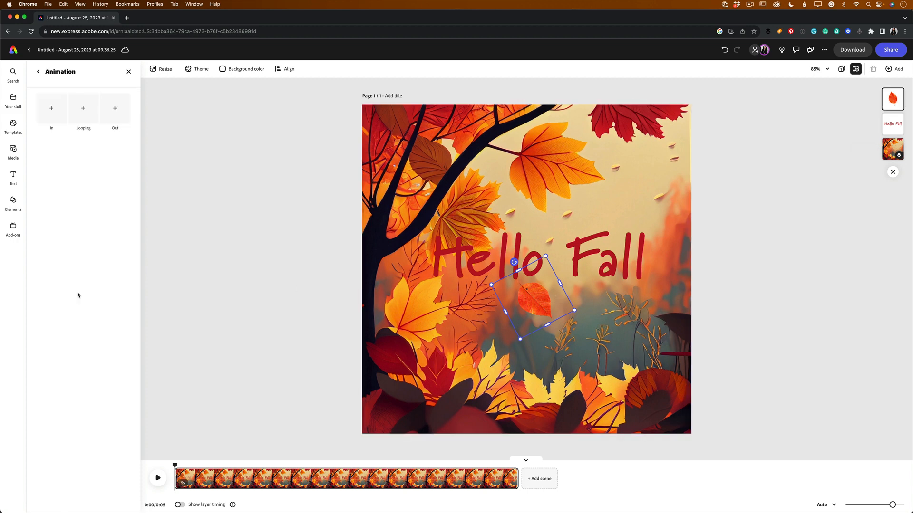
{"action": "left_click", "coordinate": [84, 116]}
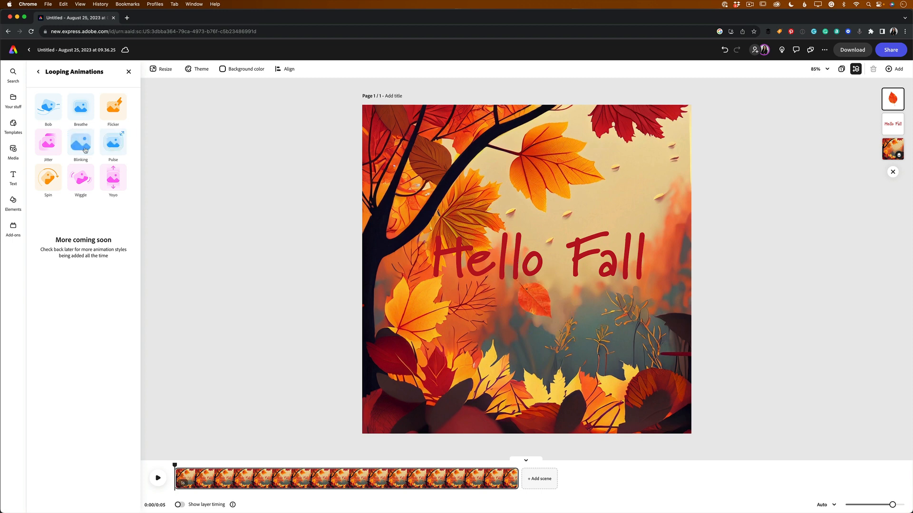
{"action": "left_click", "coordinate": [81, 176]}
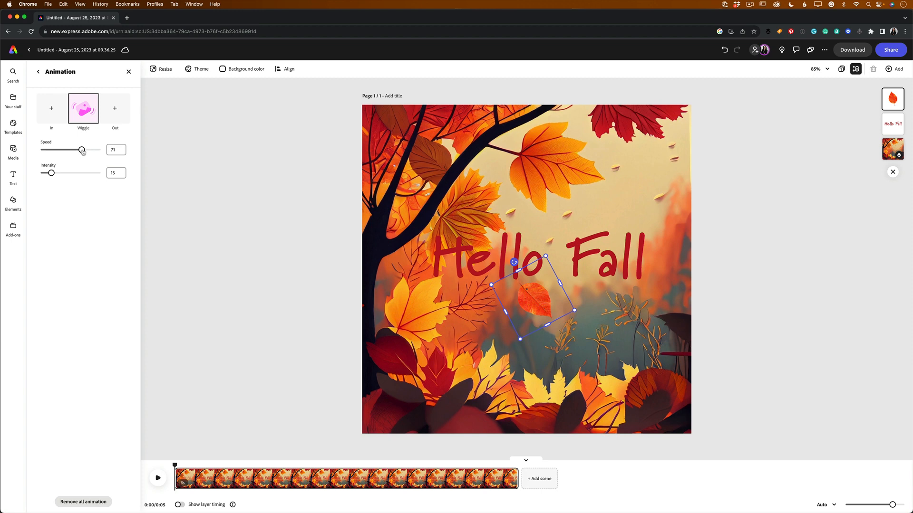
{"action": "left_click_drag", "start_coordinate": [82, 151], "coordinate": [78, 152]}
{"action": "left_click_drag", "start_coordinate": [77, 152], "coordinate": [77, 152]}
{"action": "left_click", "coordinate": [163, 478]}
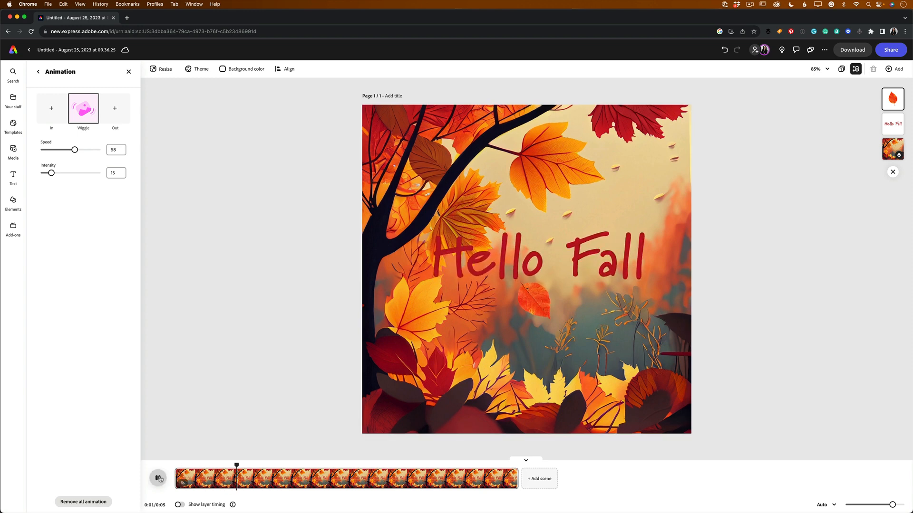
{"action": "left_click", "coordinate": [159, 478]}
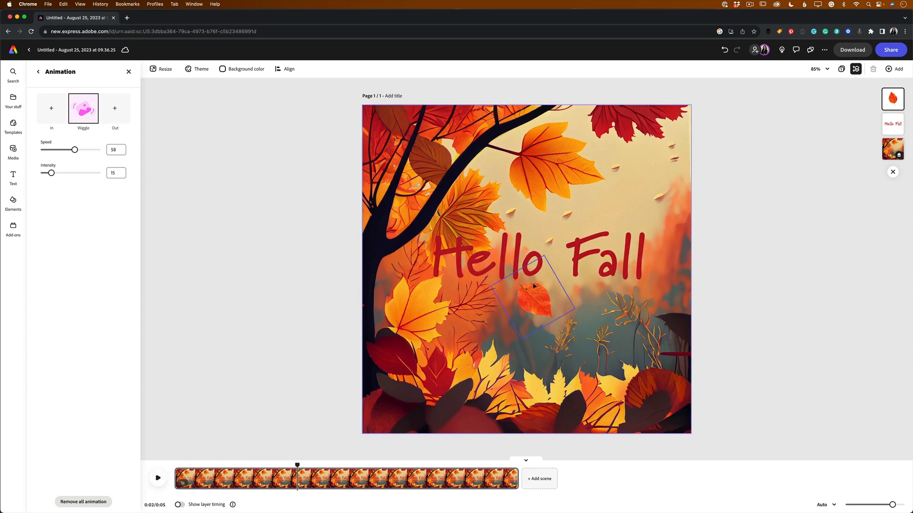
Move the leaf onto the tree branch beside the large orange maple leaf and preview the animation from the start.
{"action": "left_click_drag", "start_coordinate": [540, 304], "coordinate": [405, 279]}
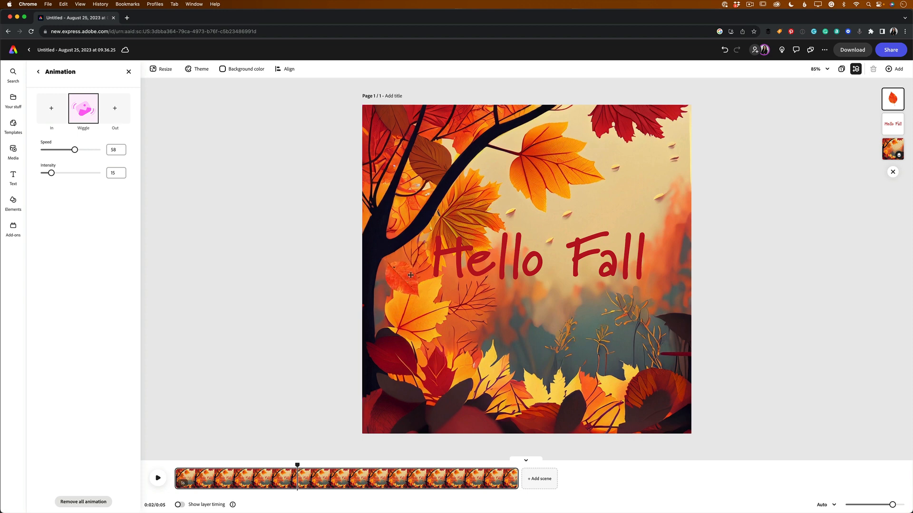
{"action": "left_click_drag", "start_coordinate": [410, 275], "coordinate": [511, 171]}
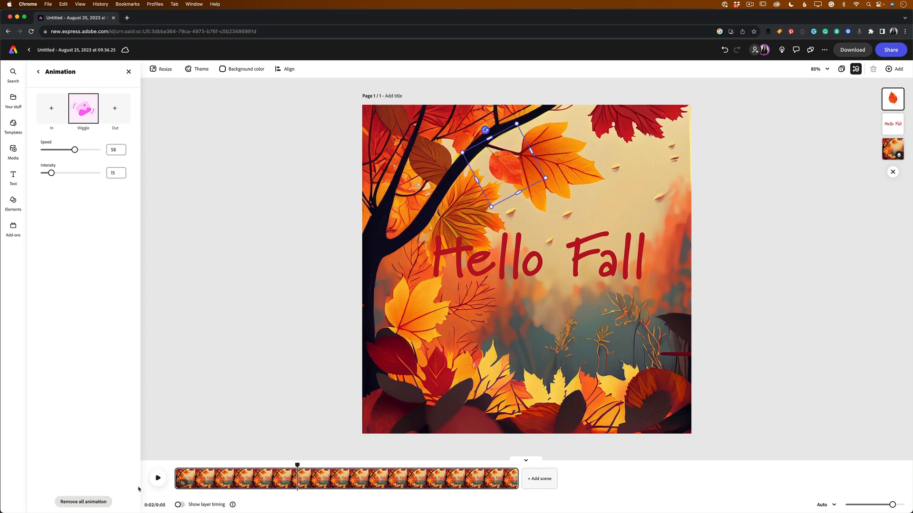
{"action": "left_click", "coordinate": [157, 478]}
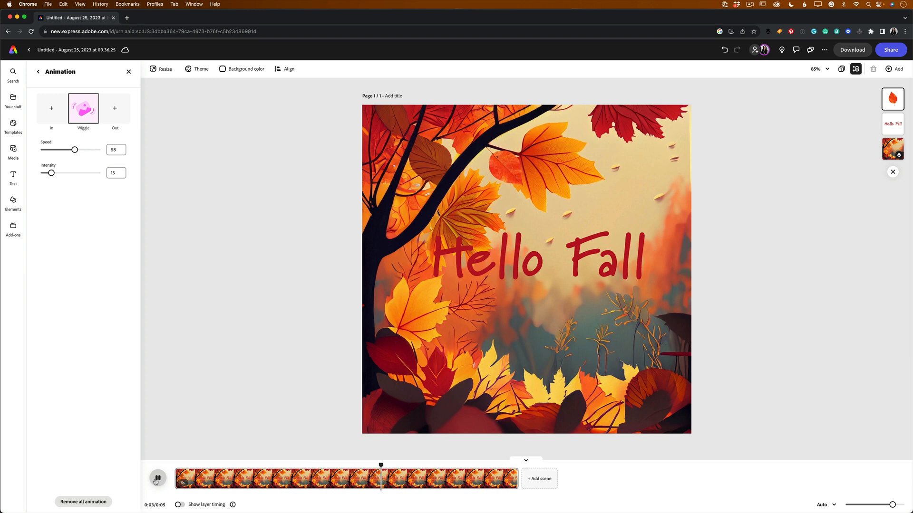
{"action": "left_click", "coordinate": [157, 478]}
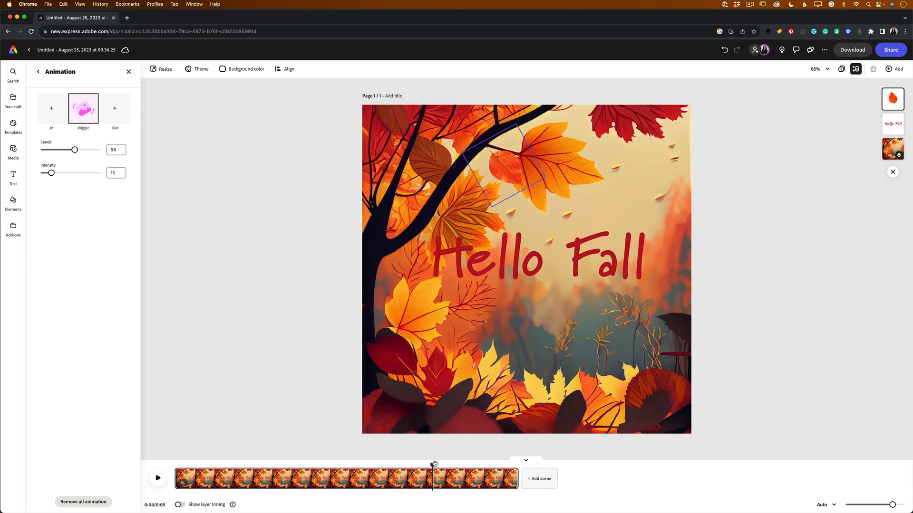
{"action": "left_click_drag", "start_coordinate": [435, 465], "coordinate": [175, 464]}
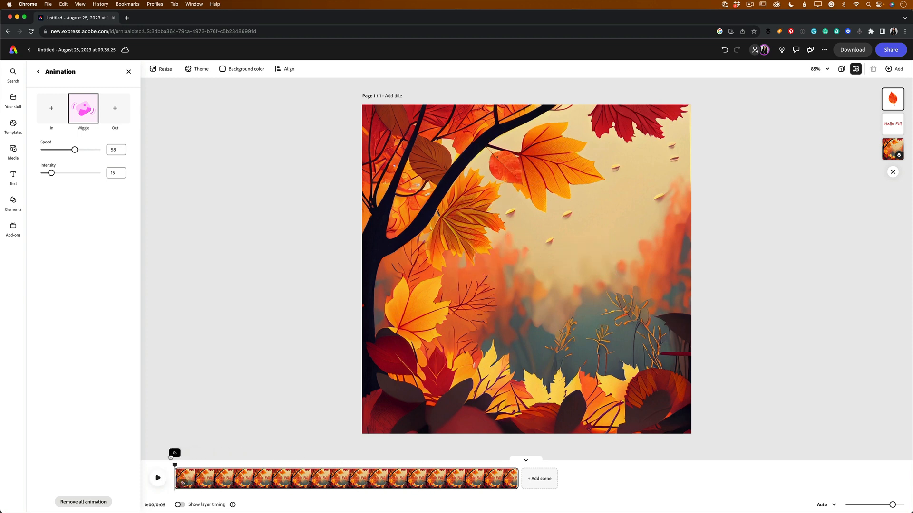
{"action": "left_click", "coordinate": [159, 478]}
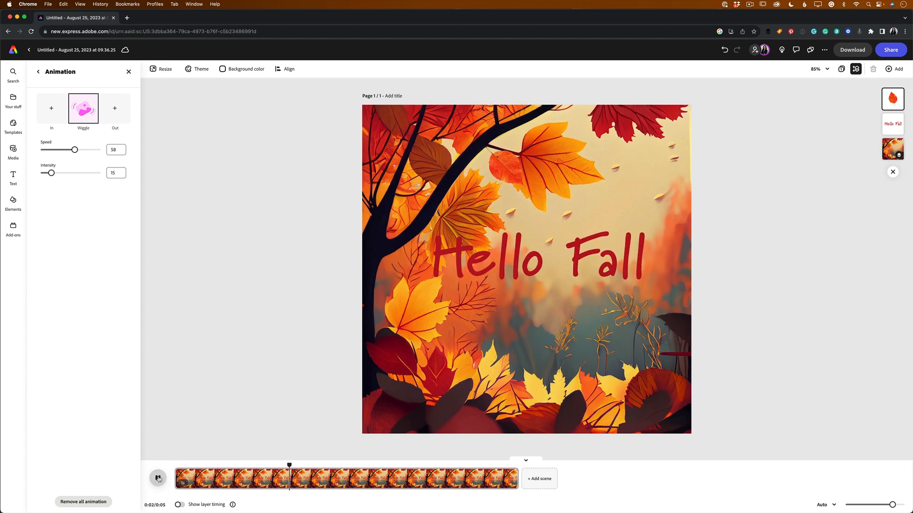
{"action": "left_click", "coordinate": [158, 478]}
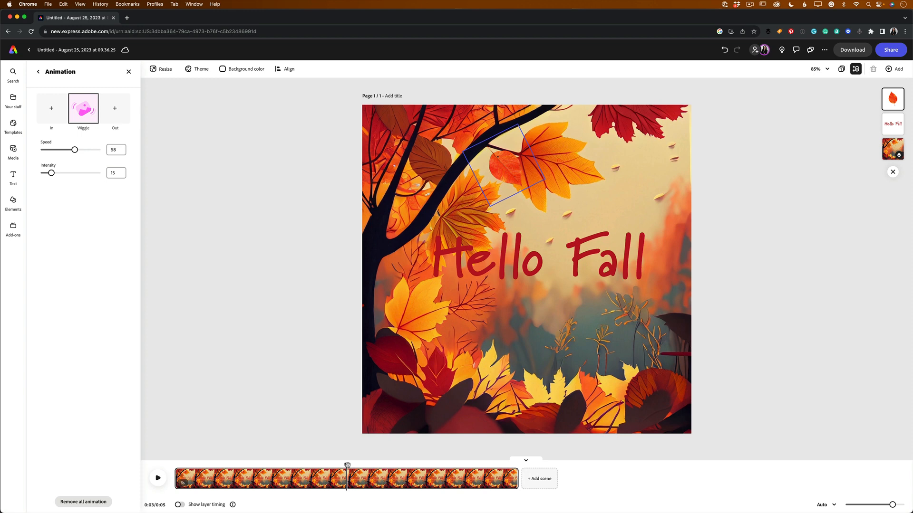
Trim the end of the scene back to the playhead at about 3 seconds, preview it, and return the playhead to the start.
{"action": "mouse_move", "coordinate": [505, 480]}
{"action": "left_click_drag", "start_coordinate": [514, 480], "coordinate": [346, 476]}
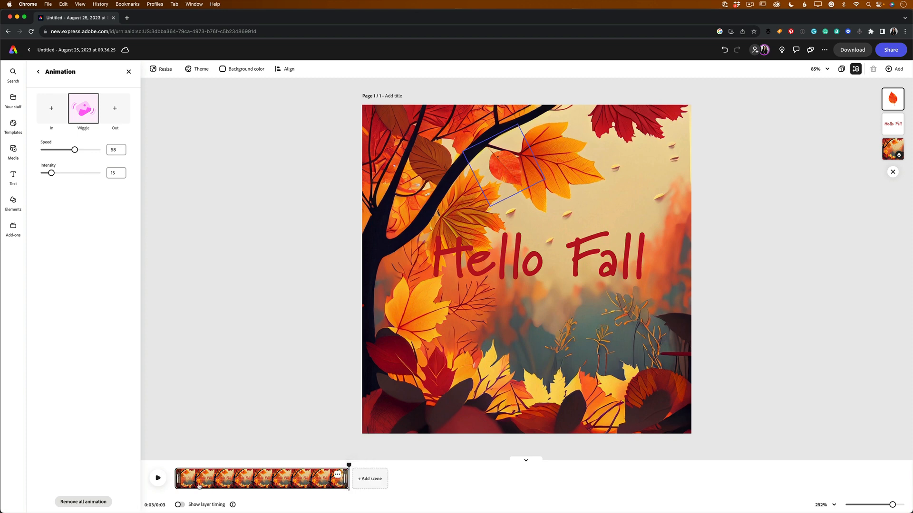
{"action": "left_click", "coordinate": [158, 478]}
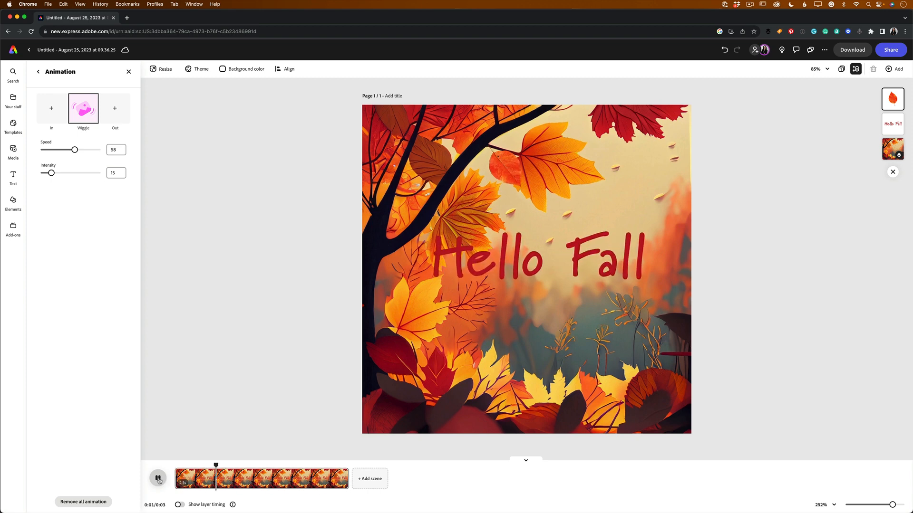
{"action": "left_click", "coordinate": [158, 478]}
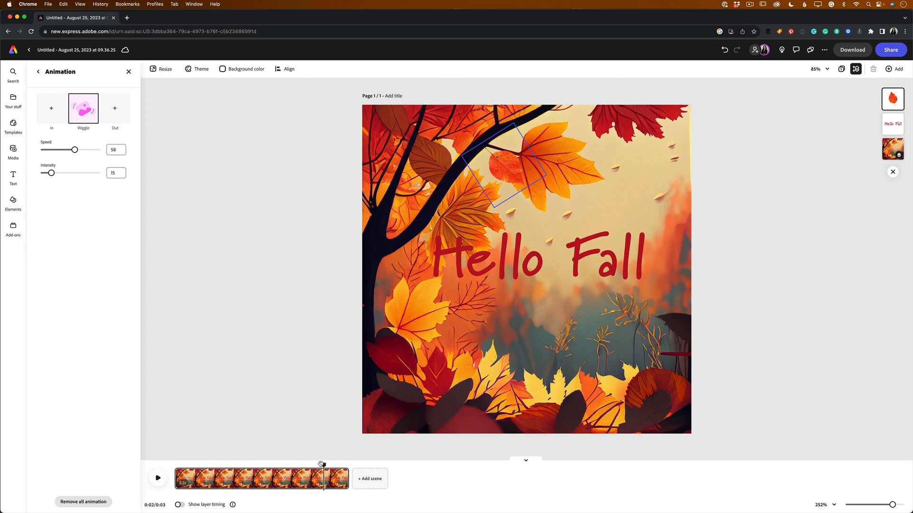
{"action": "left_click_drag", "start_coordinate": [323, 465], "coordinate": [174, 463]}
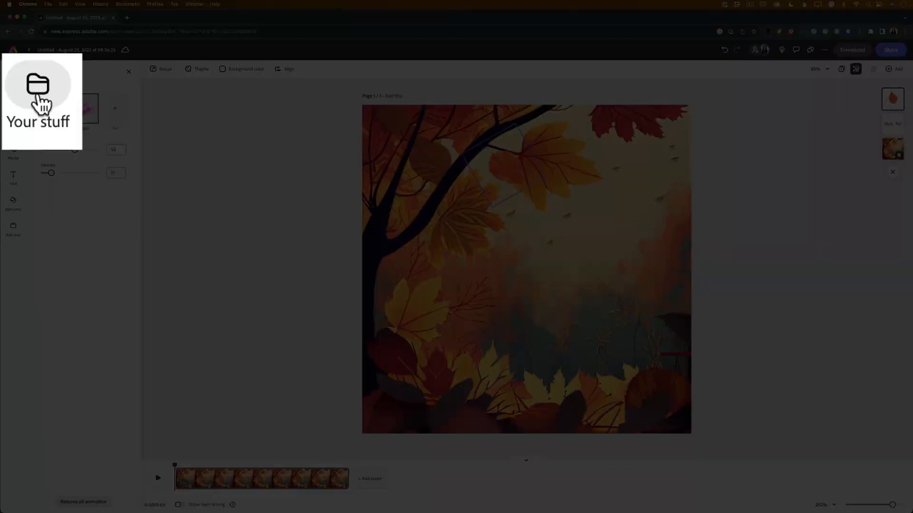
Add the white logo with tagline from the ArtEase Foundations library to the page.
{"action": "left_click", "coordinate": [14, 99]}
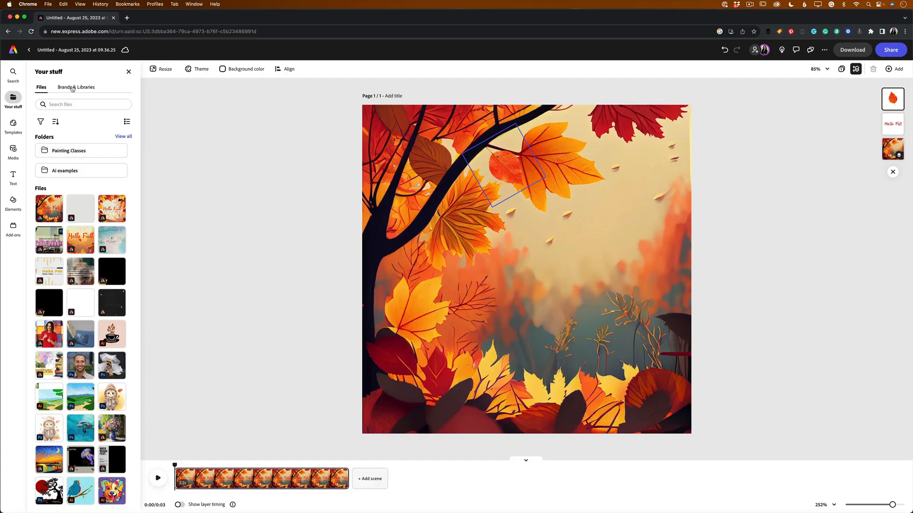
{"action": "left_click", "coordinate": [72, 89]}
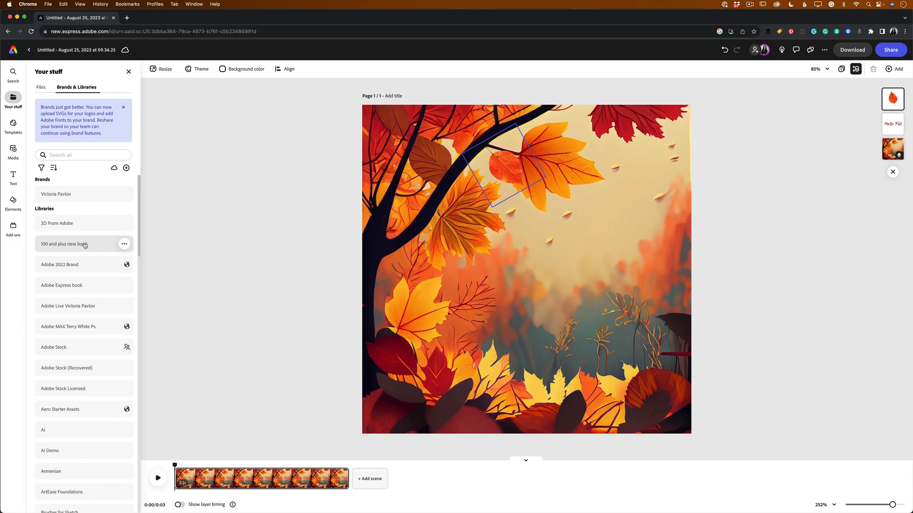
{"action": "scroll", "coordinate": [85, 245], "scroll_direction": "down", "scroll_amount": 3}
{"action": "left_click", "coordinate": [71, 343]}
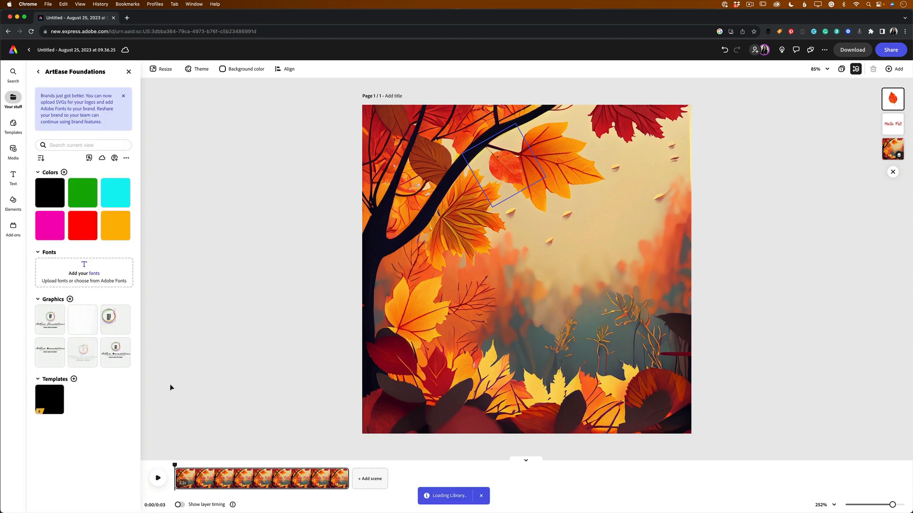
{"action": "left_click", "coordinate": [83, 353]}
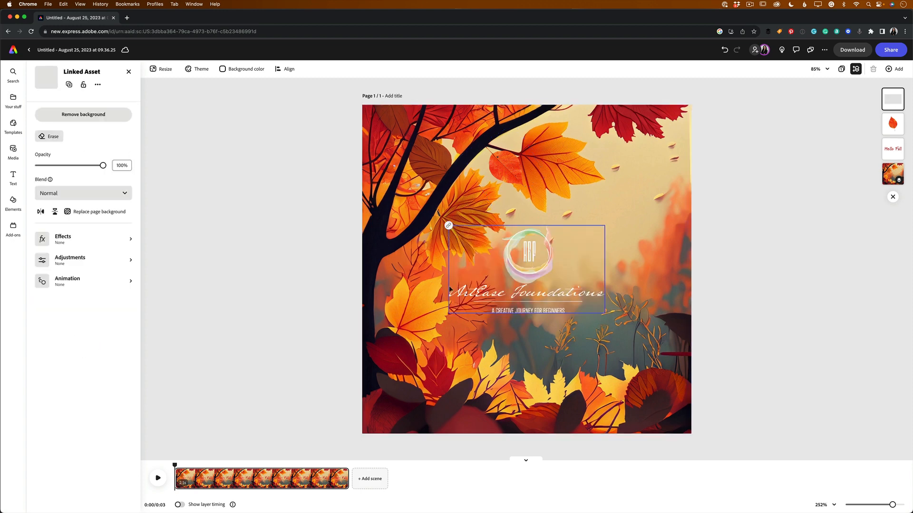
Shrink the ArtEase Foundations logo into the page's lower-right corner, play the scene, and return the playhead to the start.
{"action": "left_click_drag", "start_coordinate": [525, 270], "coordinate": [593, 376]}
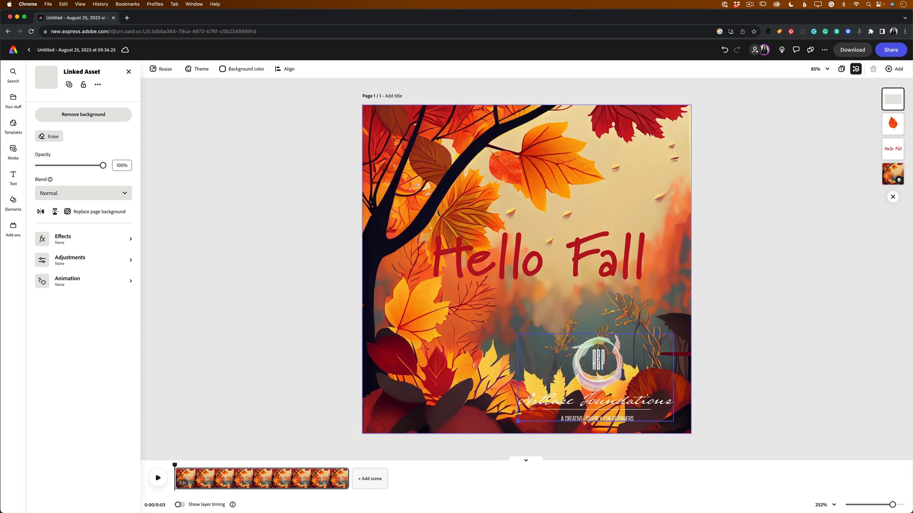
{"action": "left_click_drag", "start_coordinate": [517, 424], "coordinate": [650, 397]}
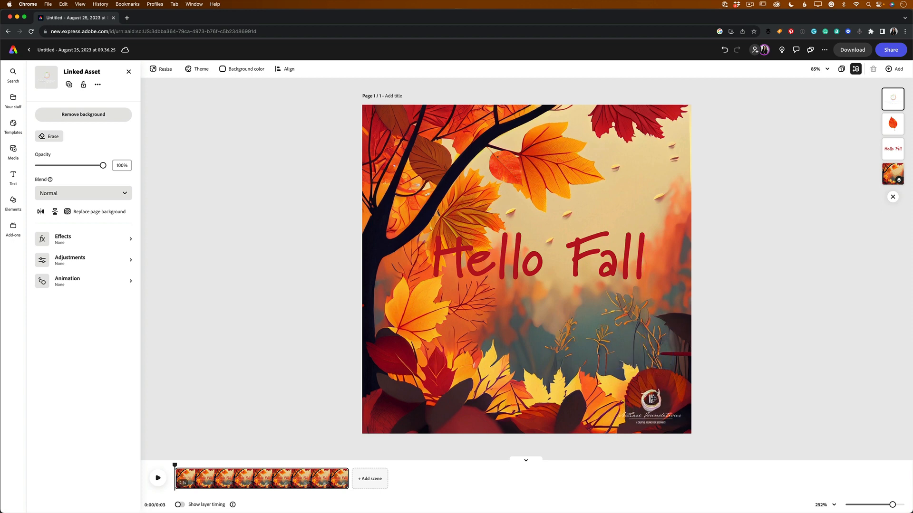
{"action": "left_click", "coordinate": [155, 477]}
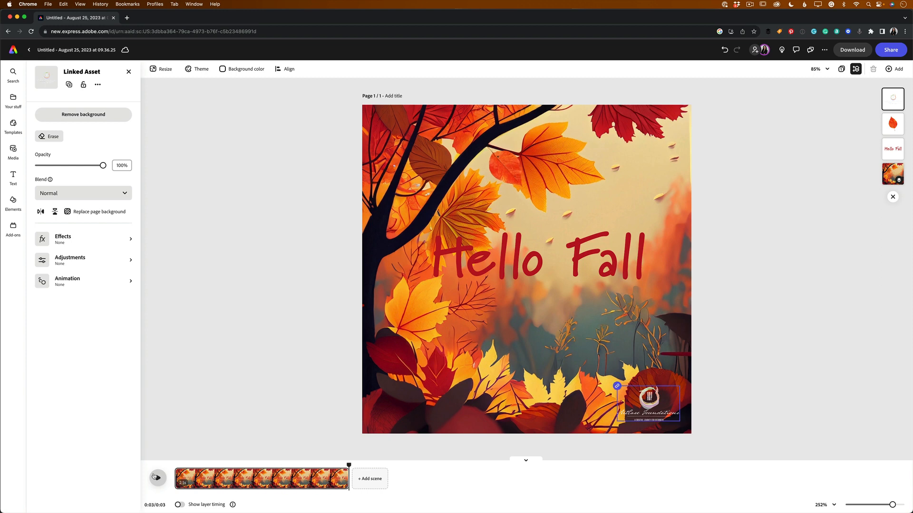
{"action": "left_click_drag", "start_coordinate": [350, 465], "coordinate": [174, 465]}
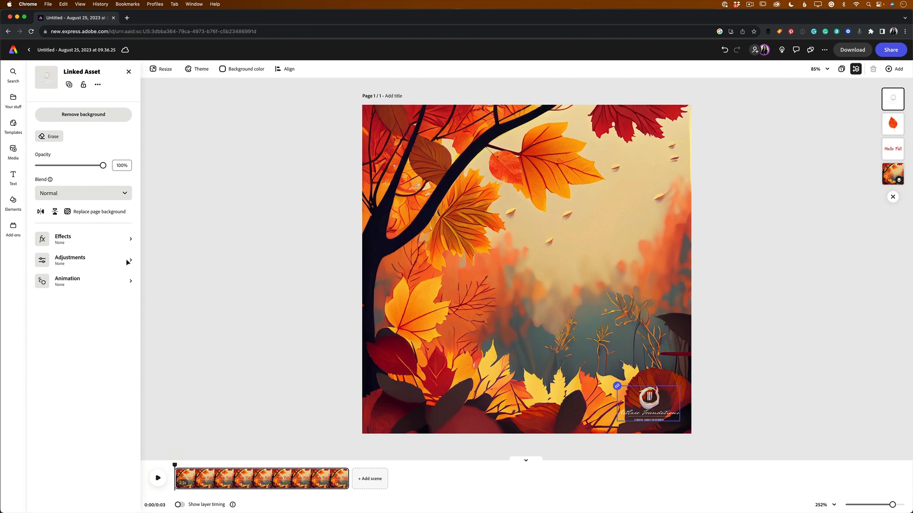
Search the design assets for "autumn leaf" and add the pale light-rays overlay to the page.
{"action": "left_click", "coordinate": [13, 200]}
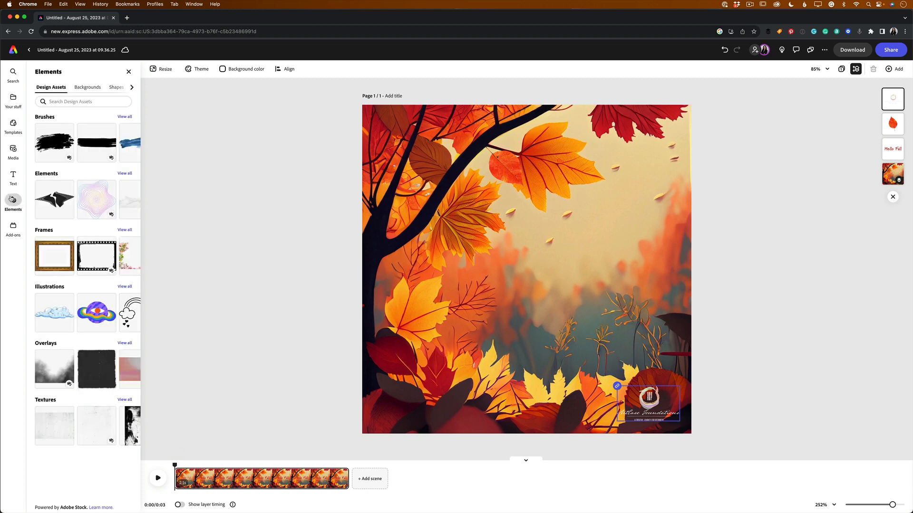
{"action": "left_click", "coordinate": [67, 101]}
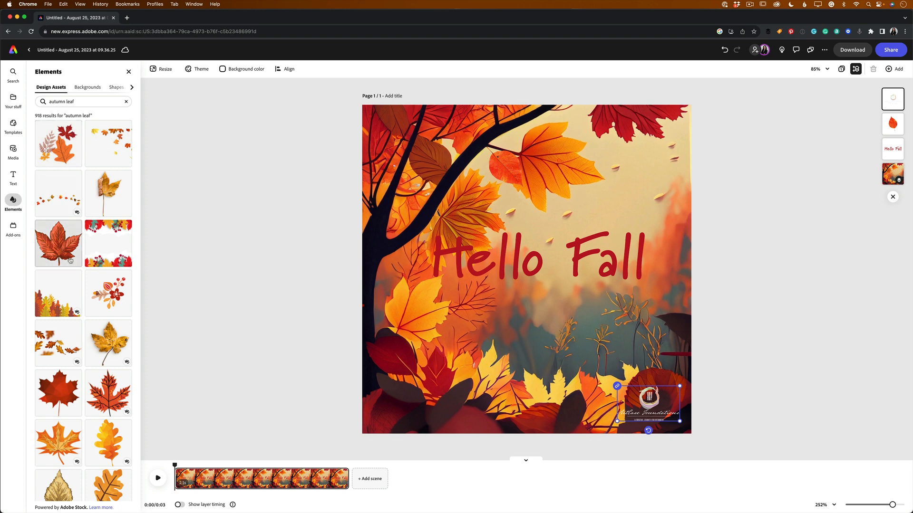
{"action": "scroll", "coordinate": [70, 261], "scroll_direction": "down", "scroll_amount": 5}
{"action": "scroll", "coordinate": [70, 261], "scroll_direction": "down", "scroll_amount": 7}
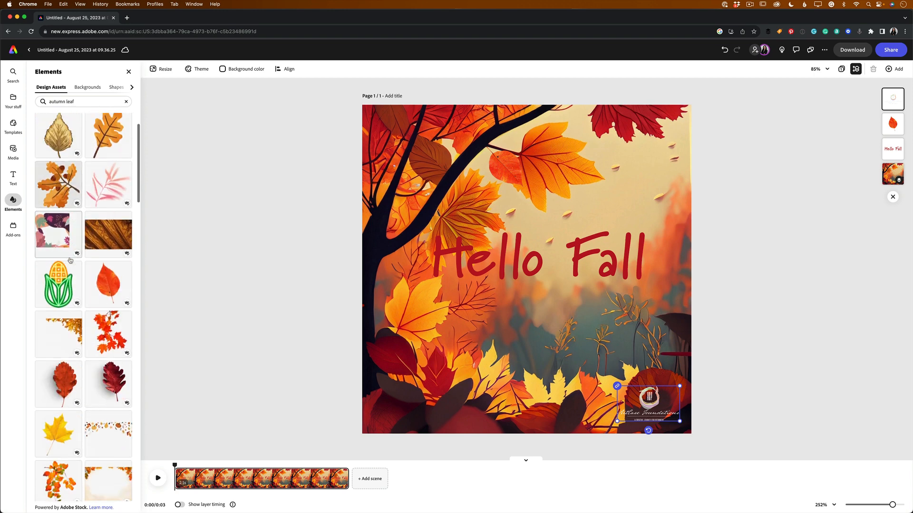
{"action": "scroll", "coordinate": [70, 261], "scroll_direction": "down", "scroll_amount": 4}
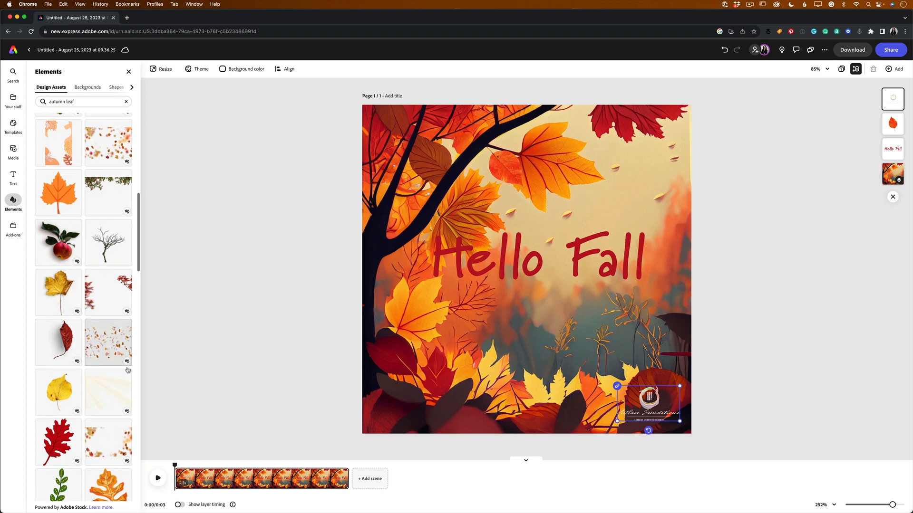
{"action": "left_click", "coordinate": [117, 389]}
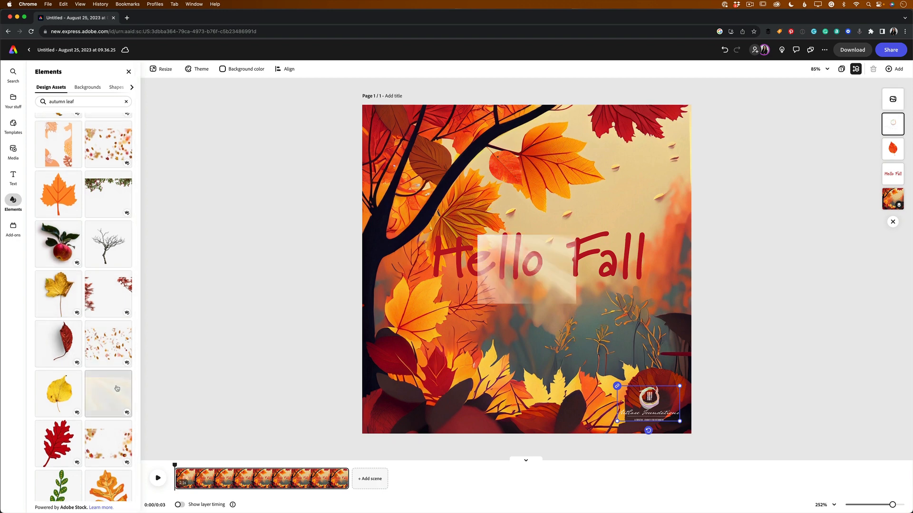
Move the light-rays overlay to the page's upper-left corner and enlarge it proportionally until it covers the whole page.
{"action": "left_click", "coordinate": [497, 247]}
{"action": "left_click_drag", "start_coordinate": [497, 247], "coordinate": [378, 111]}
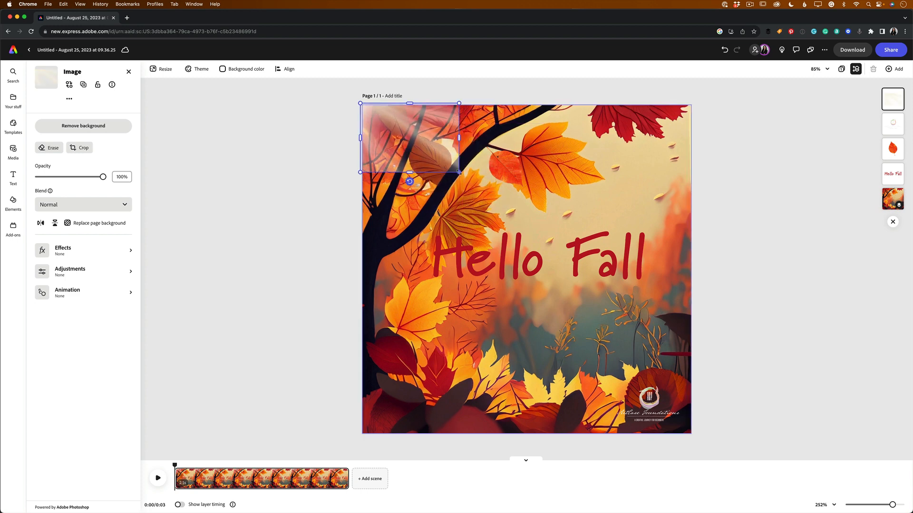
{"action": "left_click_drag", "start_coordinate": [459, 173], "coordinate": [560, 220]}
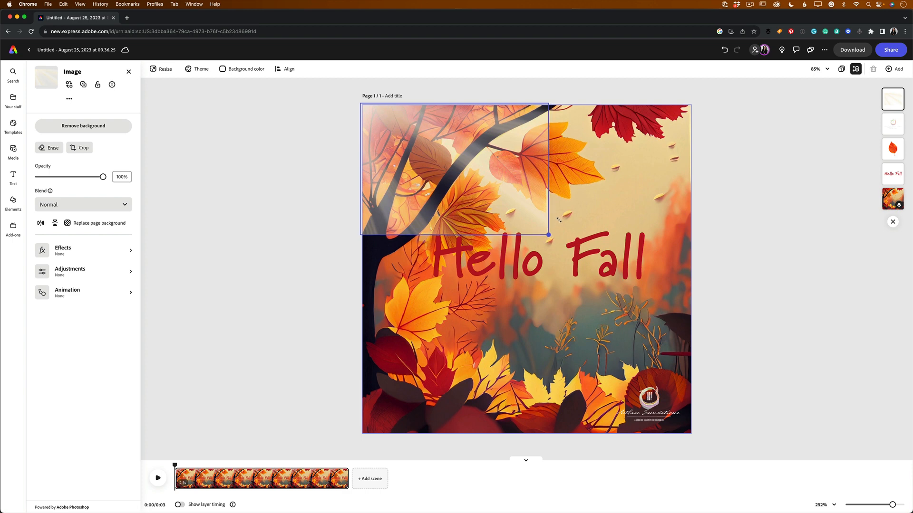
{"action": "left_click", "coordinate": [96, 295]}
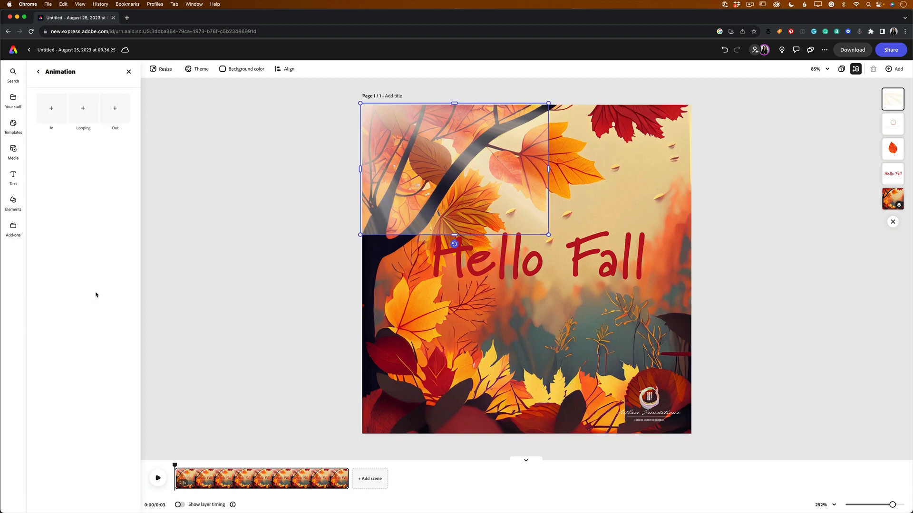
{"action": "left_click", "coordinate": [83, 110]}
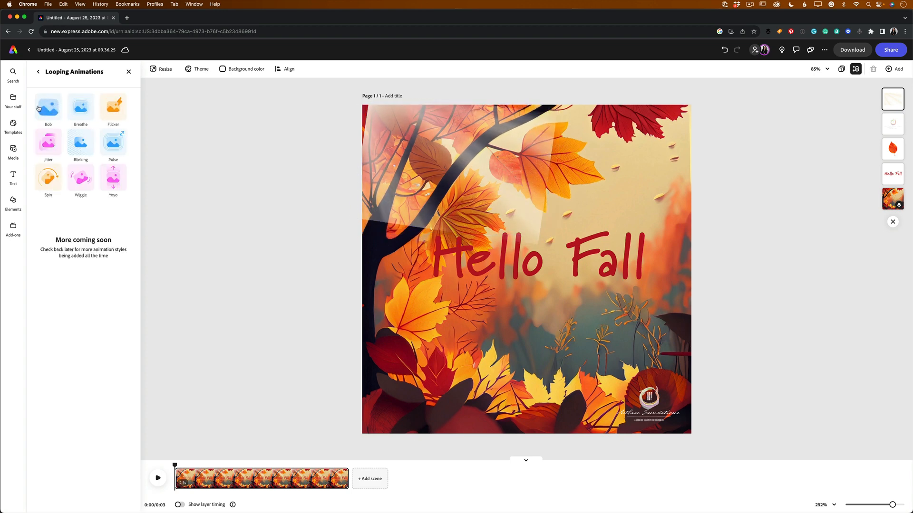
{"action": "left_click", "coordinate": [471, 202]}
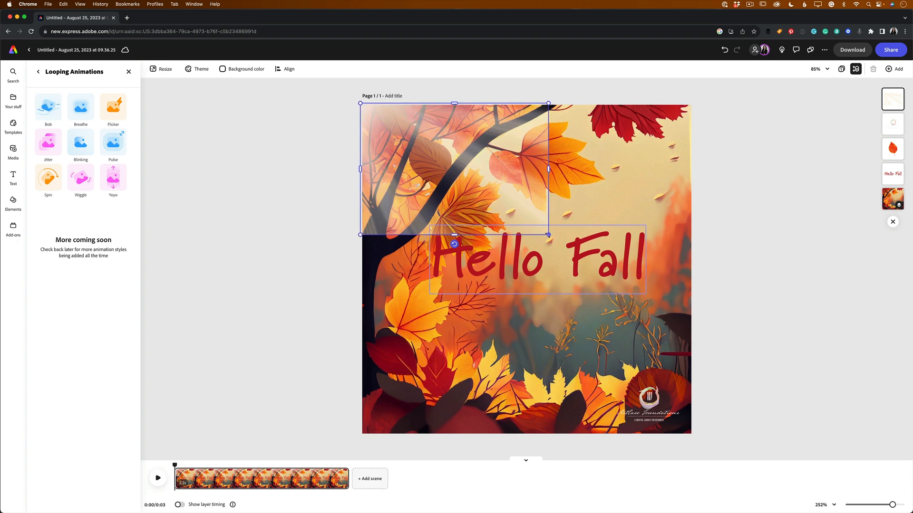
{"action": "left_click_drag", "start_coordinate": [548, 235], "coordinate": [838, 437]}
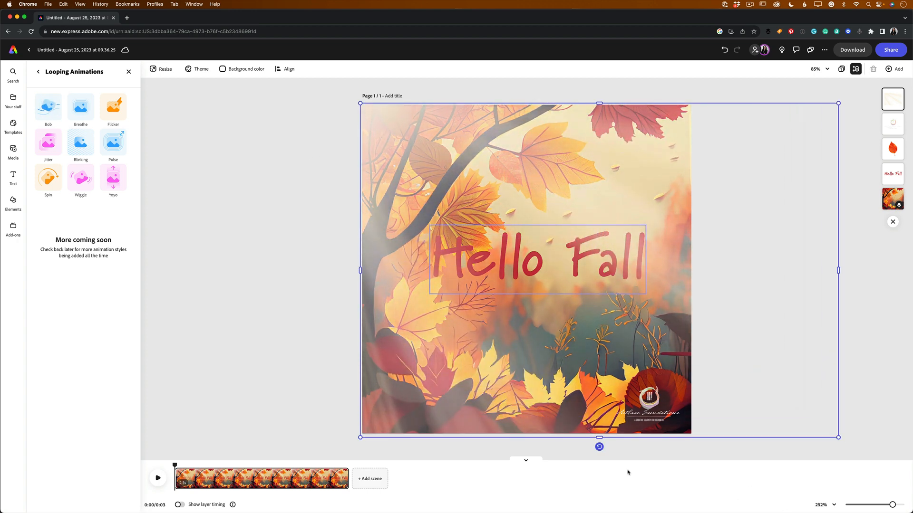
Apply a looping Pulse animation to the light-rays overlay with speed 16 and intensity 3, and play the scene.
{"action": "left_click", "coordinate": [58, 151]}
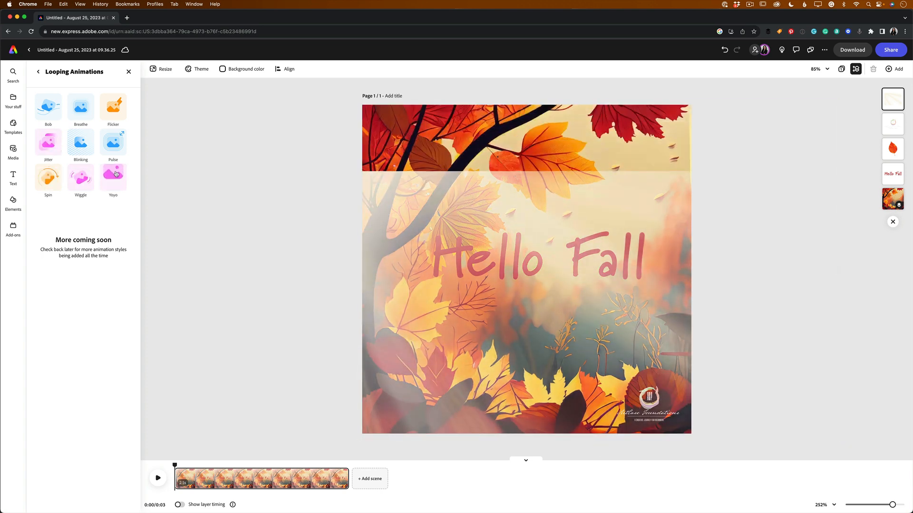
{"action": "left_click", "coordinate": [113, 142]}
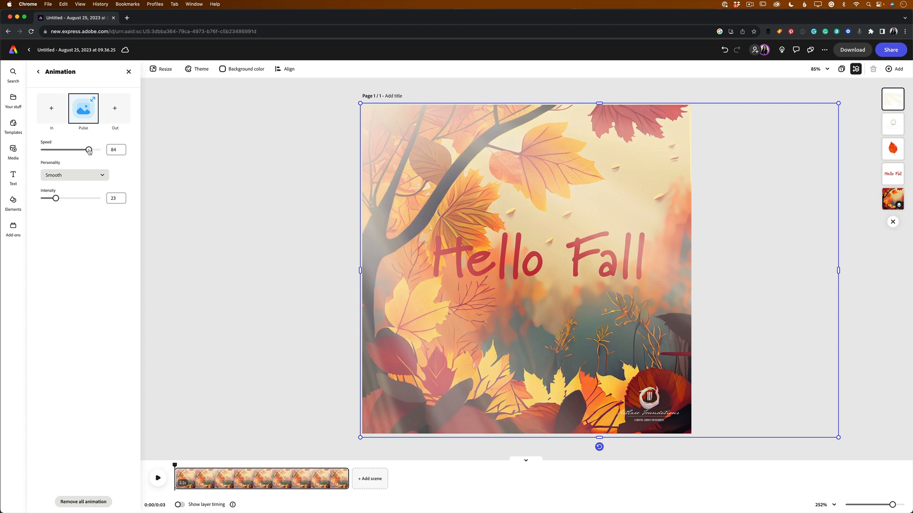
{"action": "left_click_drag", "start_coordinate": [89, 151], "coordinate": [50, 152]}
{"action": "left_click_drag", "start_coordinate": [56, 200], "coordinate": [43, 201]}
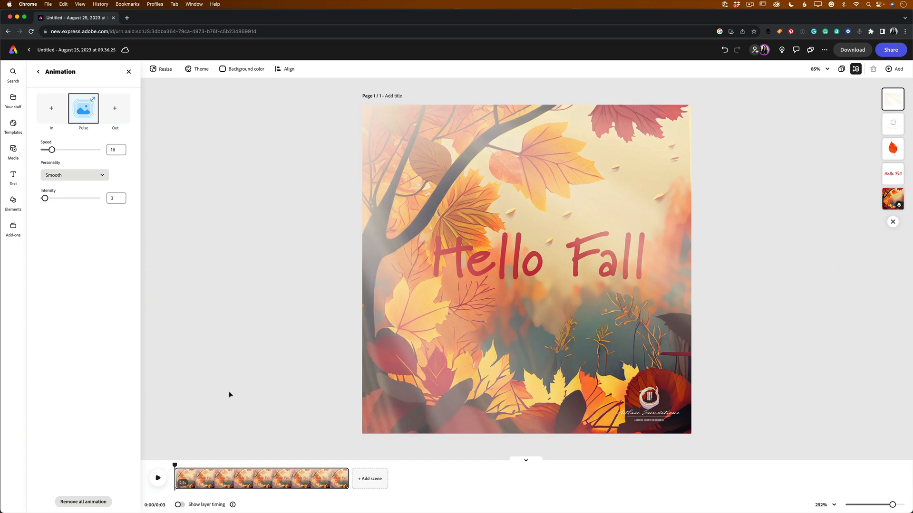
{"action": "left_click", "coordinate": [157, 479]}
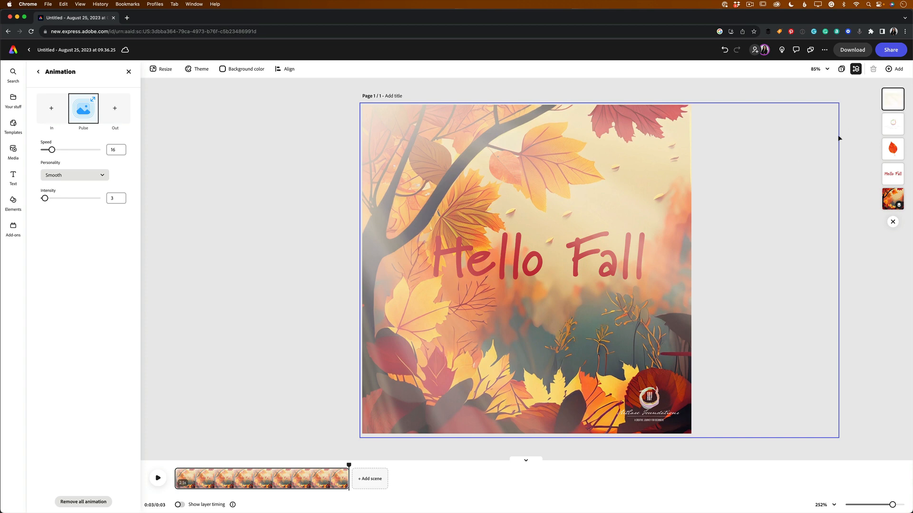
Delete the animated light-rays overlay from the page and play the scene without it.
{"action": "left_click", "coordinate": [890, 102]}
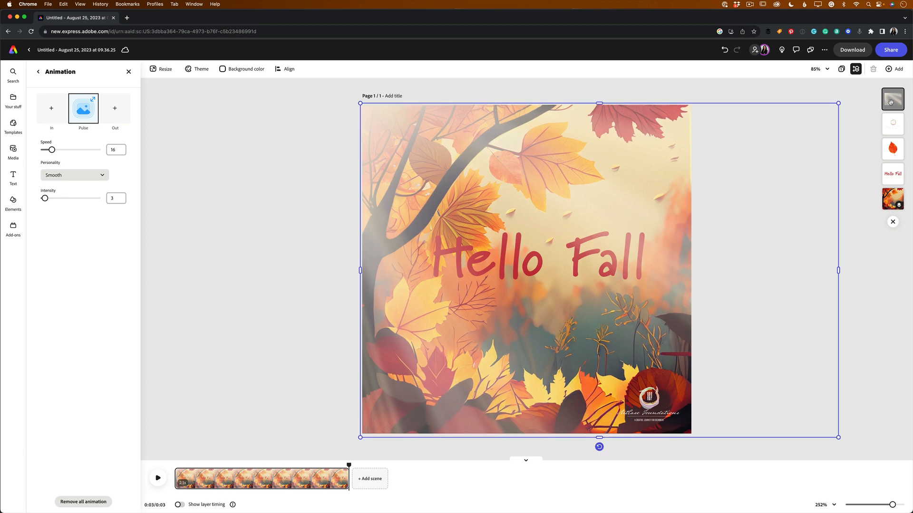
{"action": "key", "text": "Delete"}
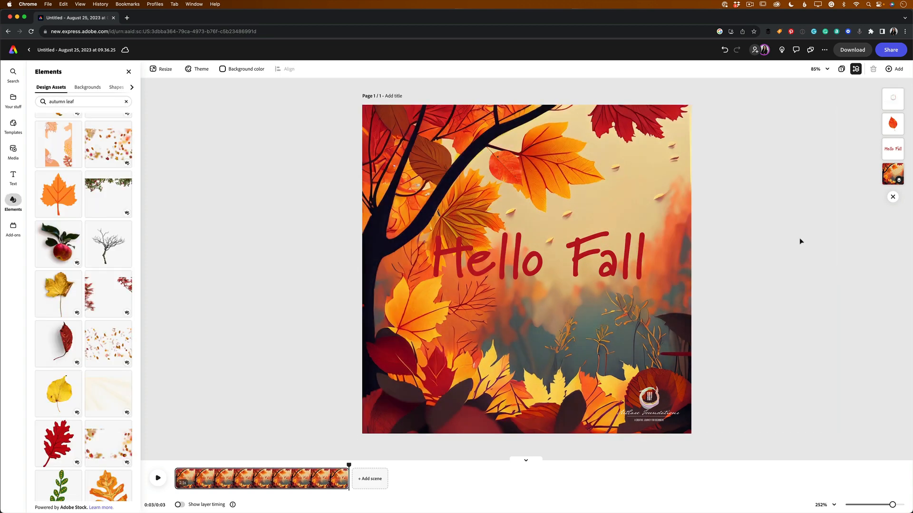
{"action": "left_click", "coordinate": [158, 481]}
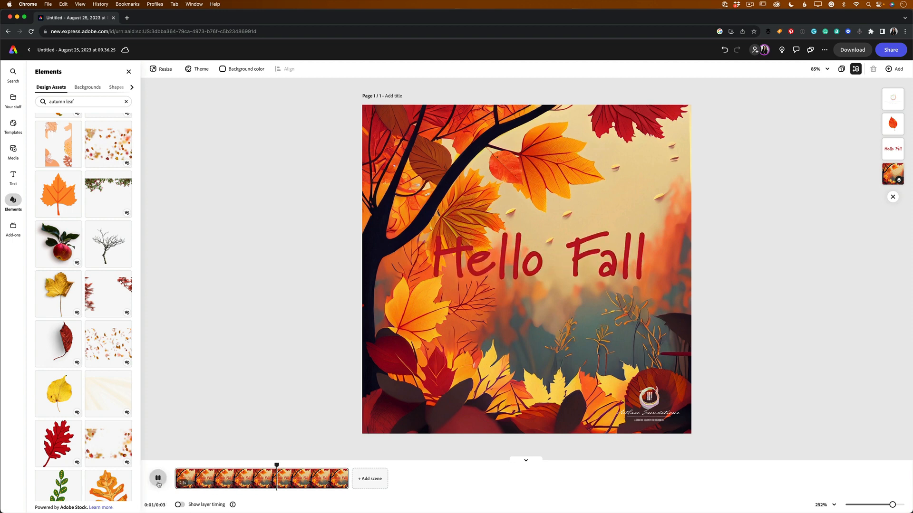
{"action": "left_click", "coordinate": [158, 481]}
Add the downward sun-rays photo overlay from the autumn leaf results, enlarge it beyond the page's width and align it to the page's top edge.
{"action": "scroll", "coordinate": [96, 448], "scroll_direction": "down", "scroll_amount": 8}
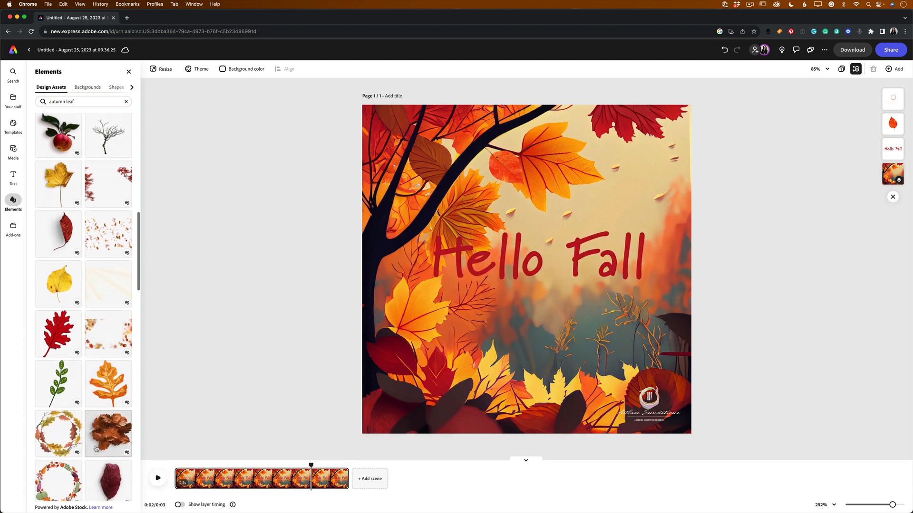
{"action": "scroll", "coordinate": [96, 448], "scroll_direction": "down", "scroll_amount": 3}
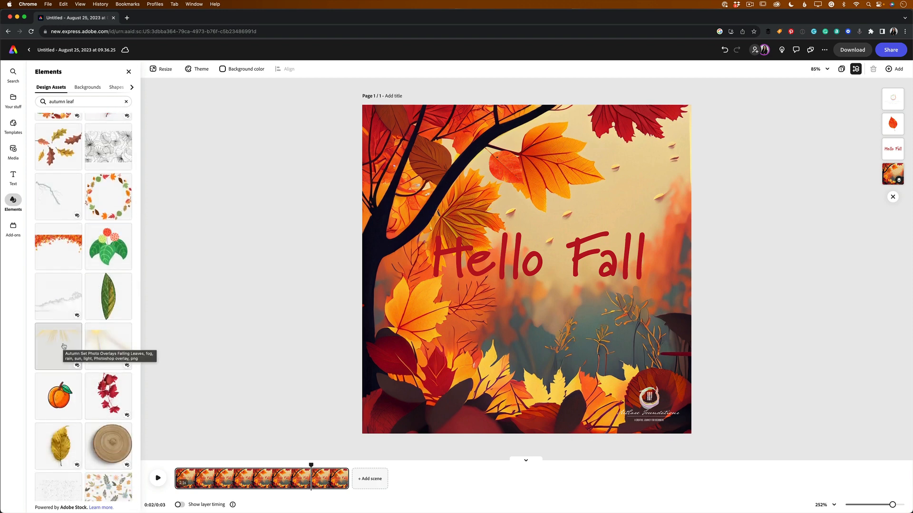
{"action": "left_click", "coordinate": [65, 347]}
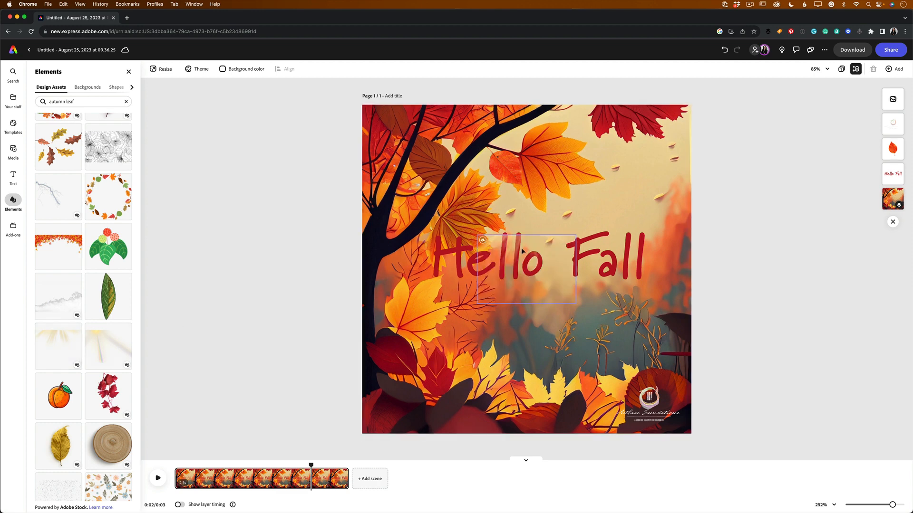
{"action": "left_click_drag", "start_coordinate": [477, 235], "coordinate": [339, 139]}
{"action": "left_click_drag", "start_coordinate": [576, 303], "coordinate": [677, 301]}
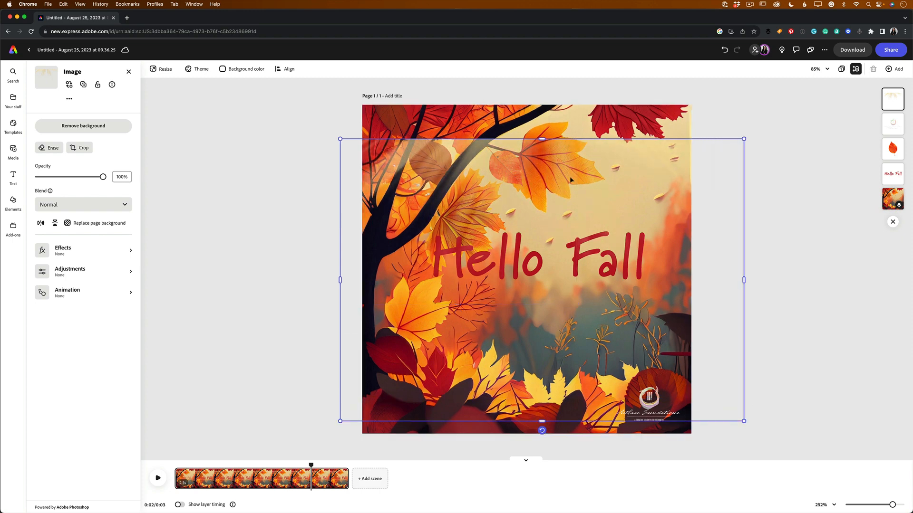
{"action": "left_click_drag", "start_coordinate": [571, 179], "coordinate": [547, 139]}
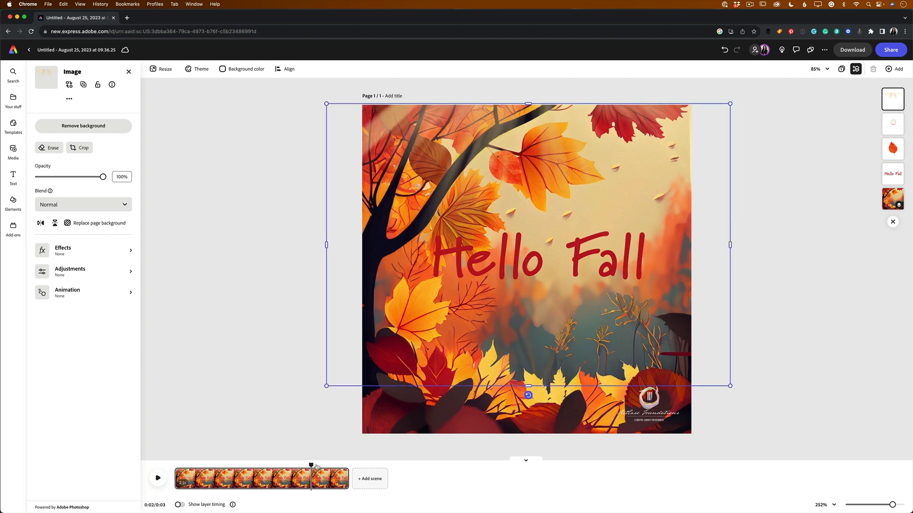
Return the playhead to the start, play the whole scene to check the new overlay, and deselect everything.
{"action": "left_click_drag", "start_coordinate": [310, 465], "coordinate": [177, 465]}
{"action": "left_click", "coordinate": [157, 478]}
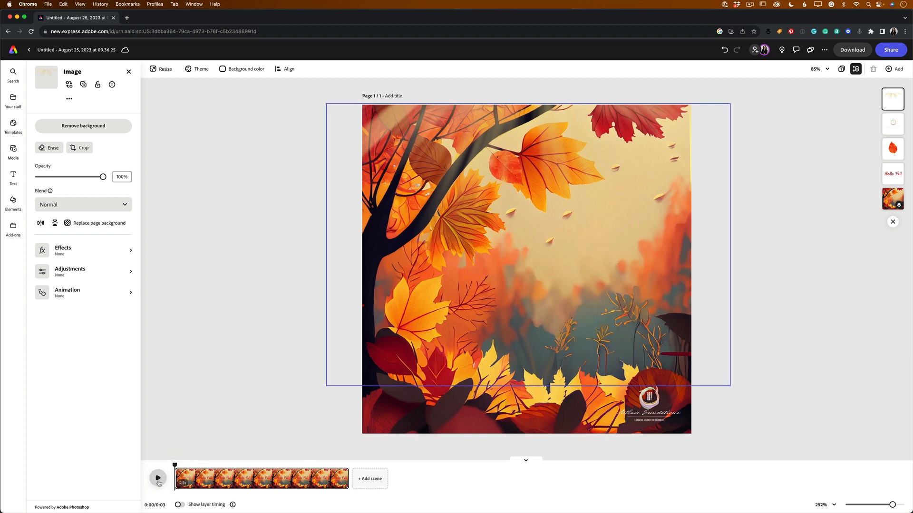
{"action": "left_click", "coordinate": [158, 477]}
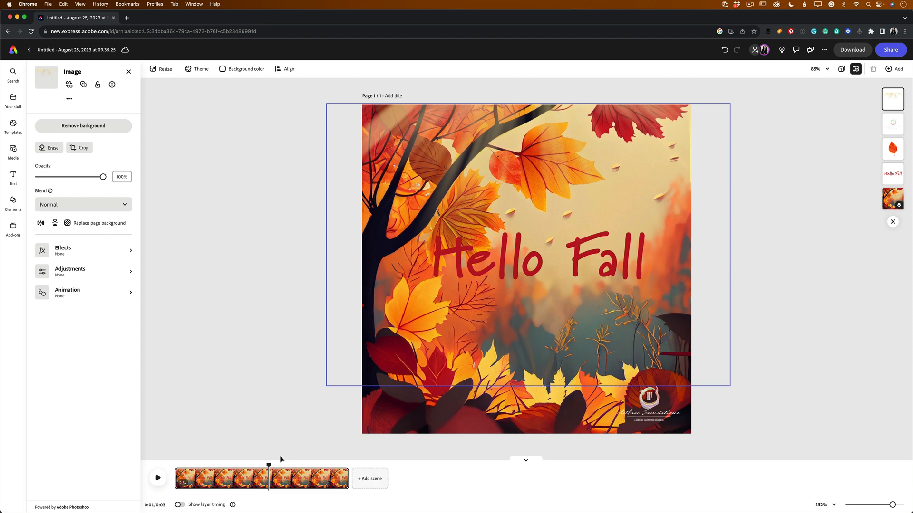
{"action": "left_click_drag", "start_coordinate": [262, 466], "coordinate": [175, 466]}
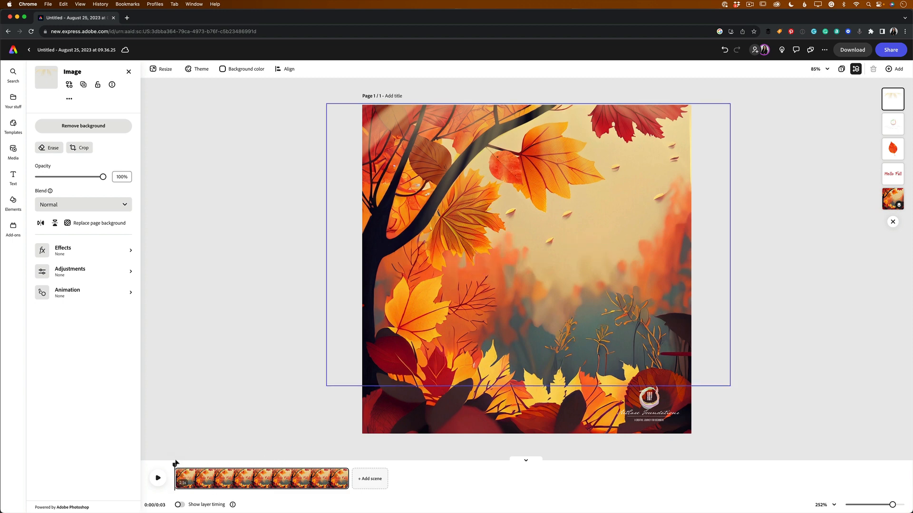
{"action": "left_click", "coordinate": [158, 478]}
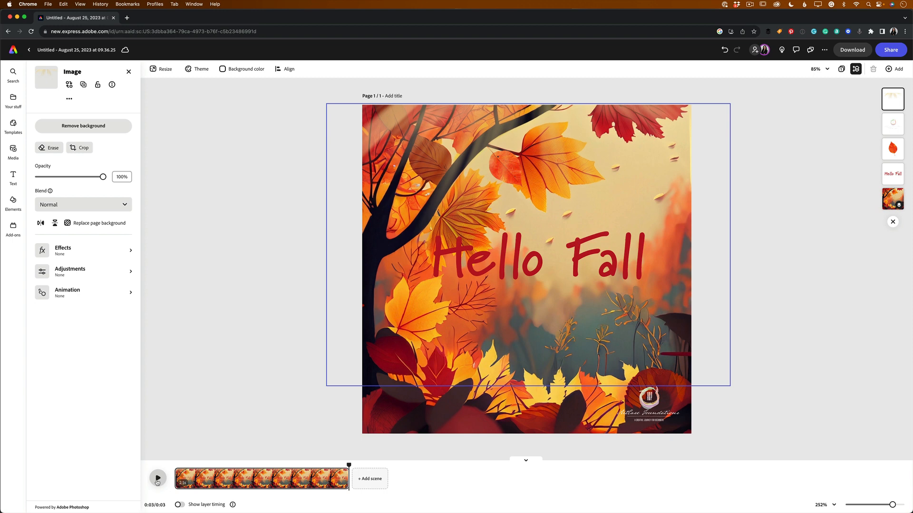
{"action": "left_click", "coordinate": [806, 331]}
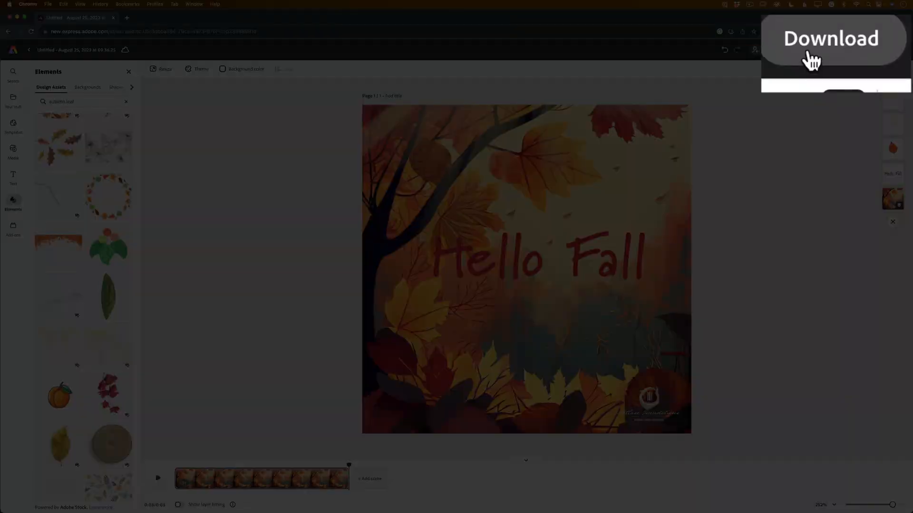
Download the scene as an MP4 video with the resolution set to 4K.
{"action": "left_click", "coordinate": [852, 49]}
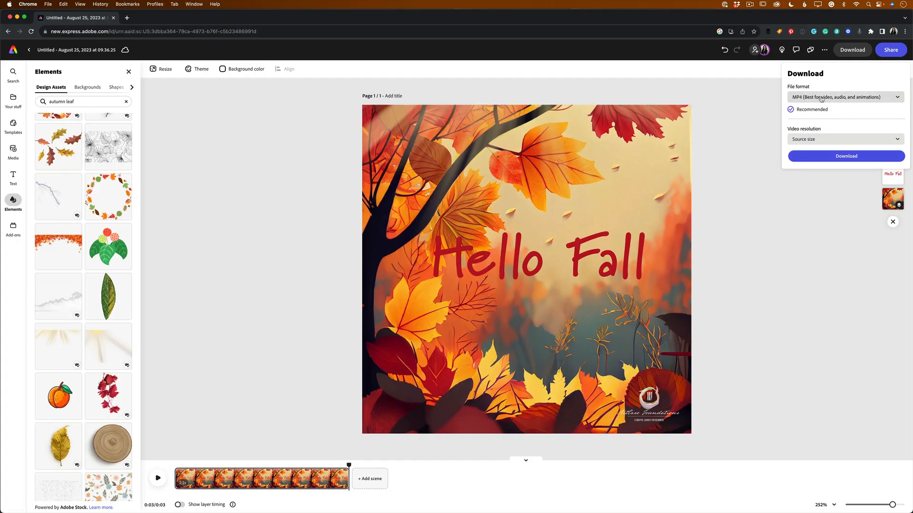
{"action": "left_click", "coordinate": [814, 140]}
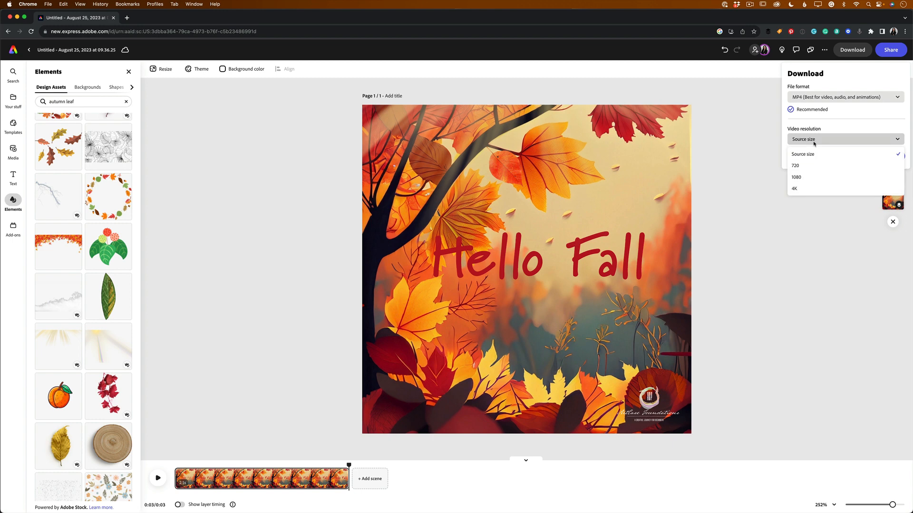
{"action": "left_click", "coordinate": [814, 139]}
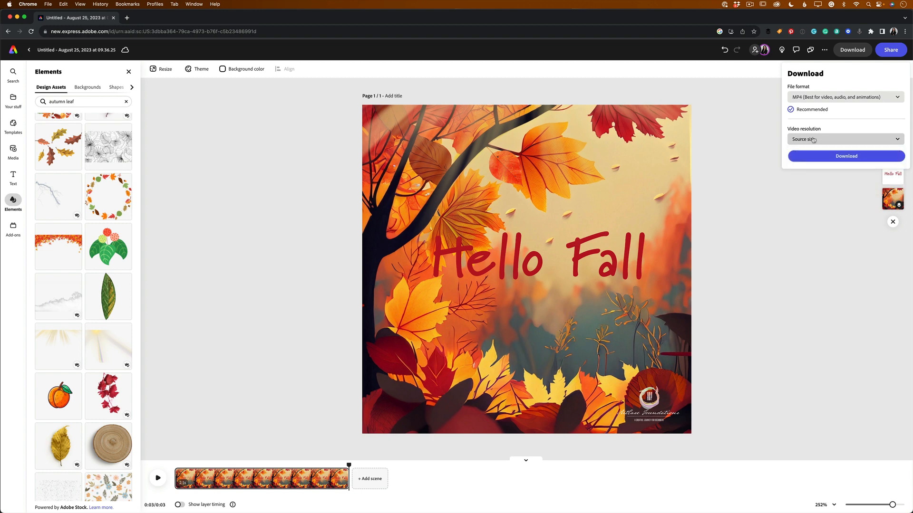
{"action": "left_click", "coordinate": [811, 140]}
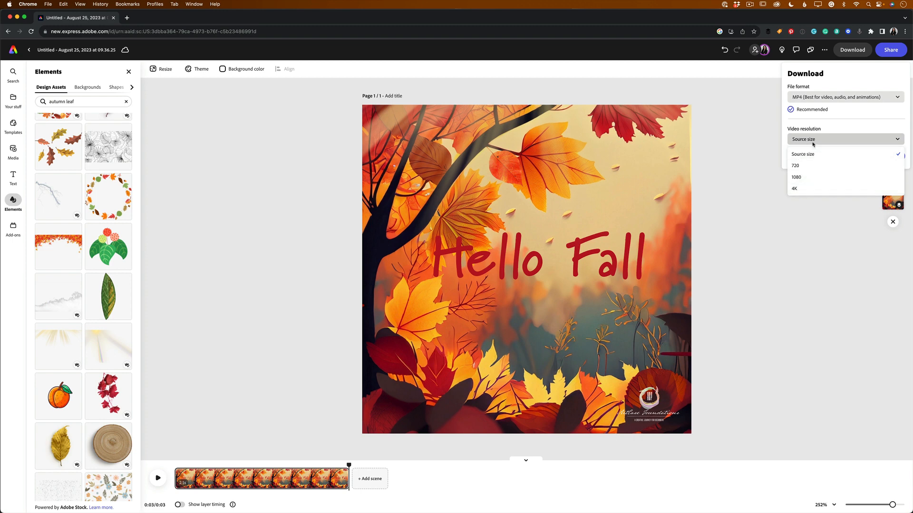
{"action": "left_click", "coordinate": [798, 191]}
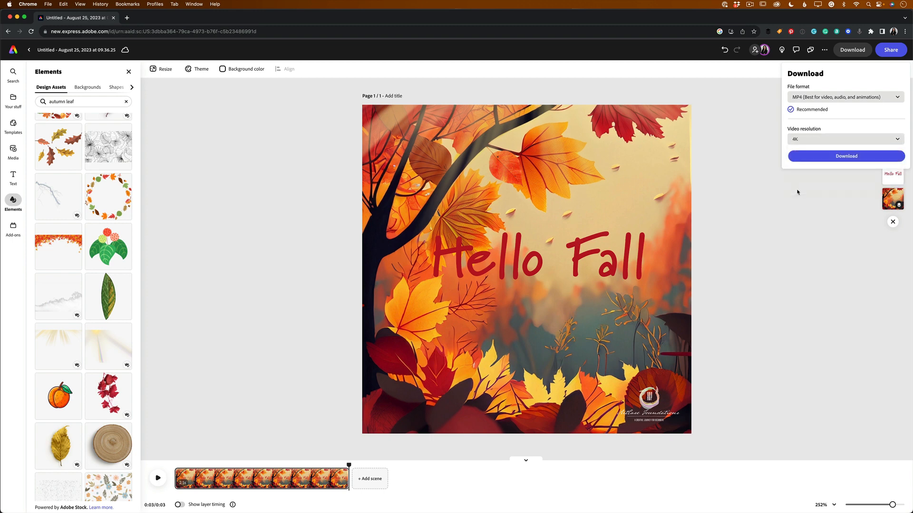
{"action": "left_click", "coordinate": [839, 158]}
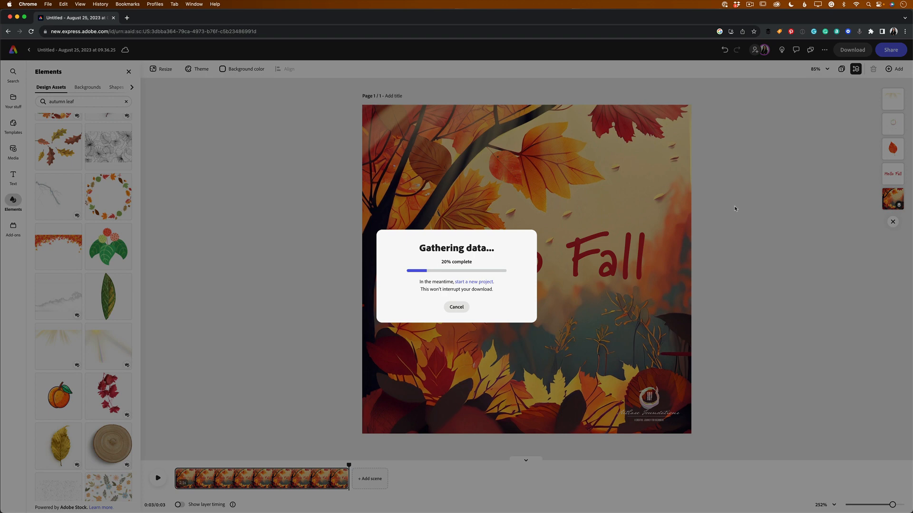
Switch to Finder, preview the downloaded file Untitled (3).mp4 and play it.
{"action": "key", "text": "space"}
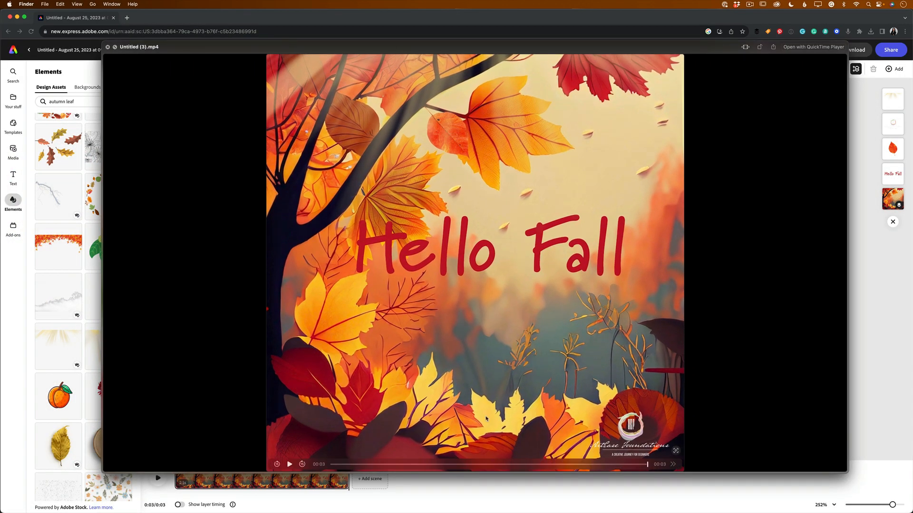
{"action": "left_click", "coordinate": [289, 464]}
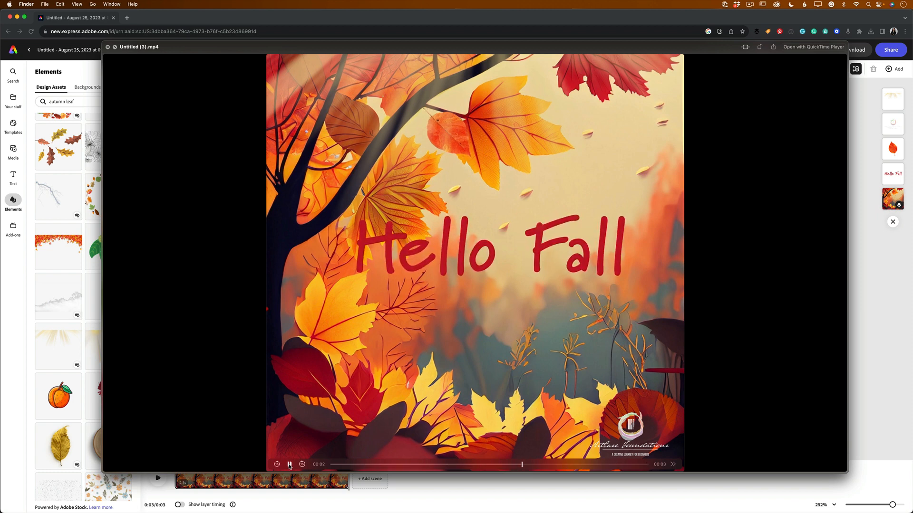